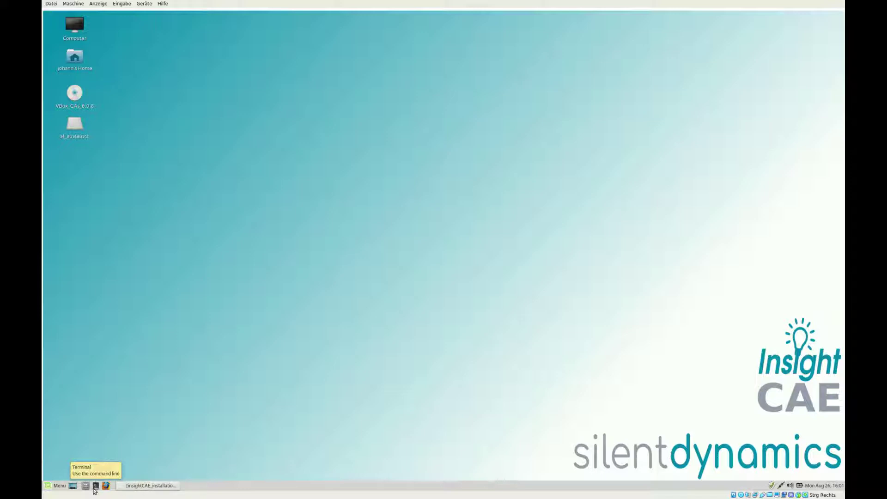
Launch Insight Workbench from a terminal with 'workbench' and start a new analysis.
{"action": "left_click", "coordinate": [97, 487]}
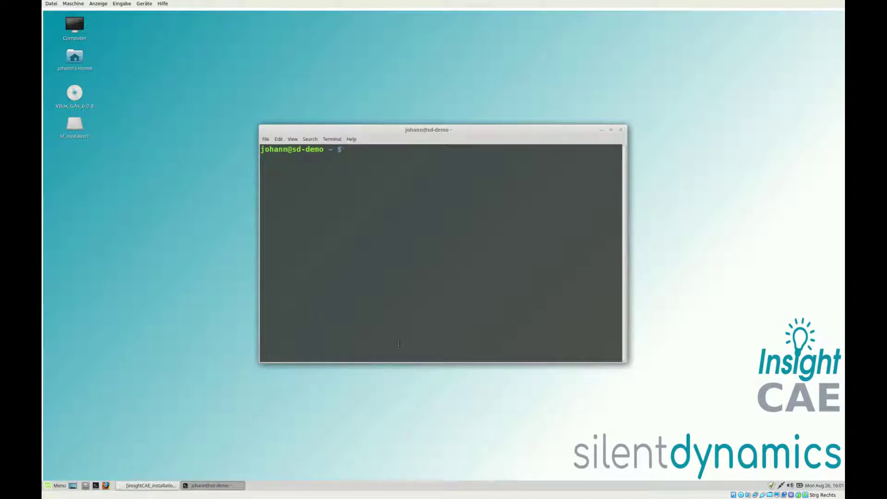
{"action": "type", "text": "workbench"}
{"action": "key", "text": "Return"}
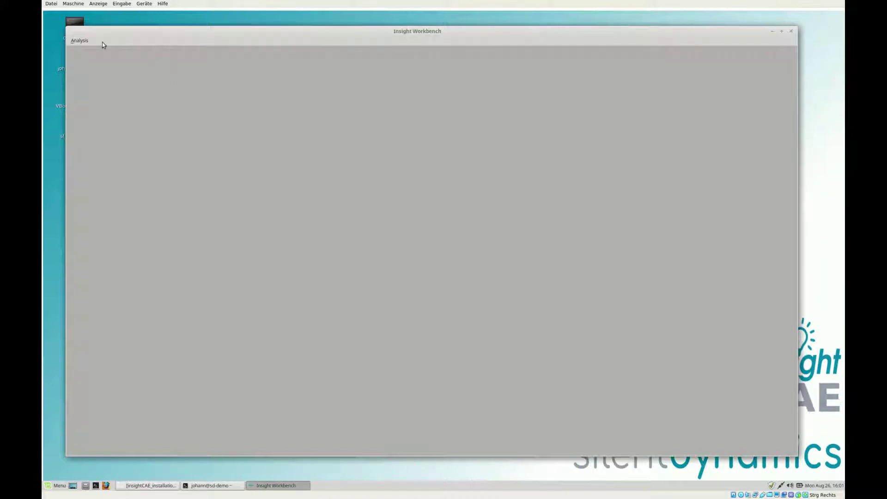
{"action": "left_click", "coordinate": [78, 42]}
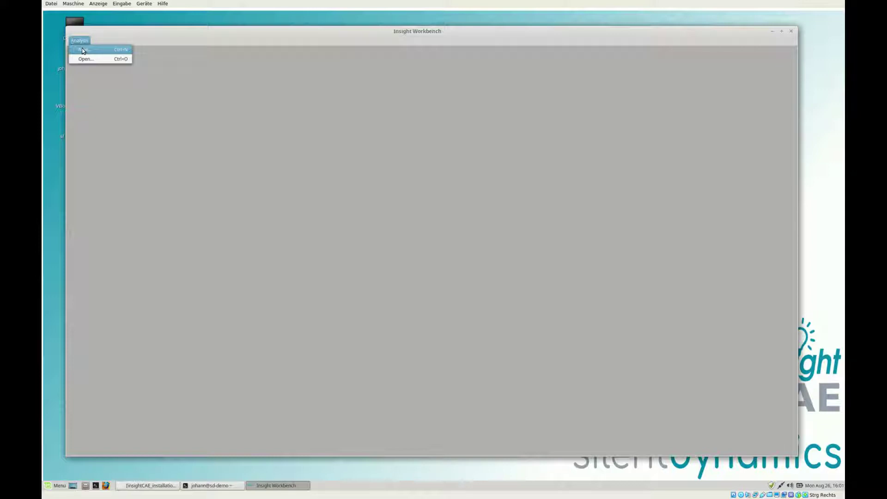
{"action": "left_click", "coordinate": [84, 49]}
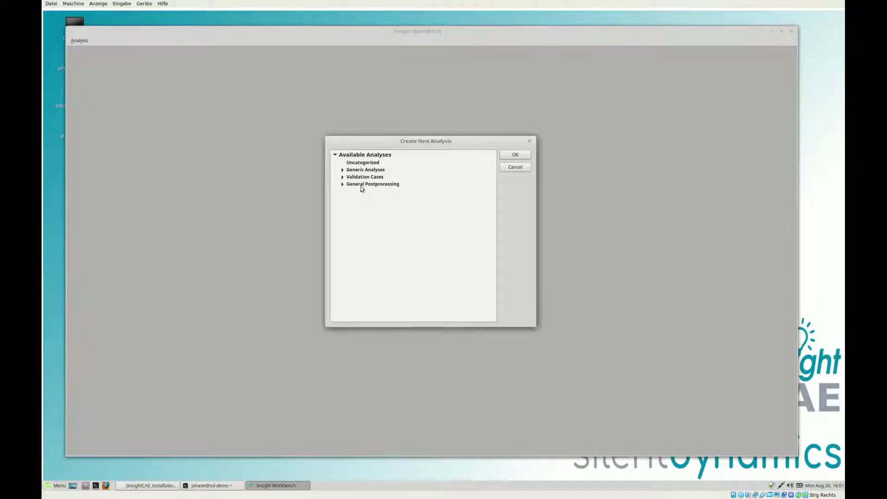
{"action": "left_click", "coordinate": [342, 170]}
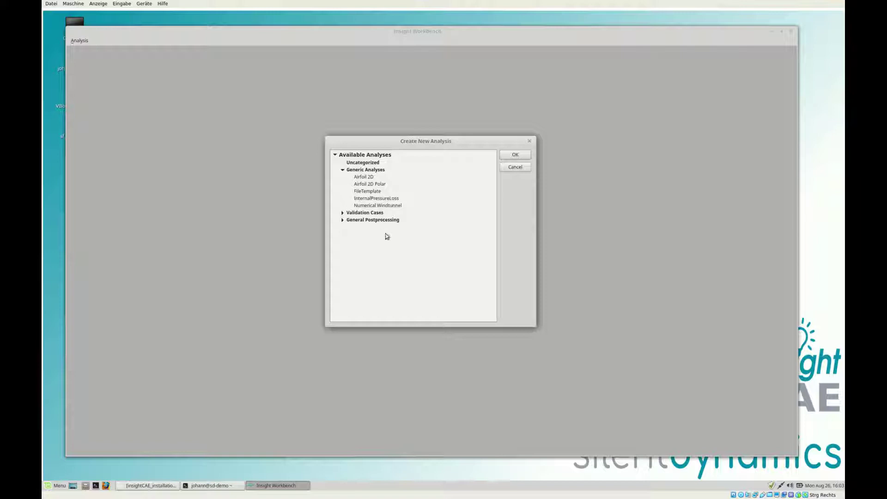
Create an Airfoil 2D analysis and show the reportdicts parameter's explanation.
{"action": "left_click", "coordinate": [363, 178]}
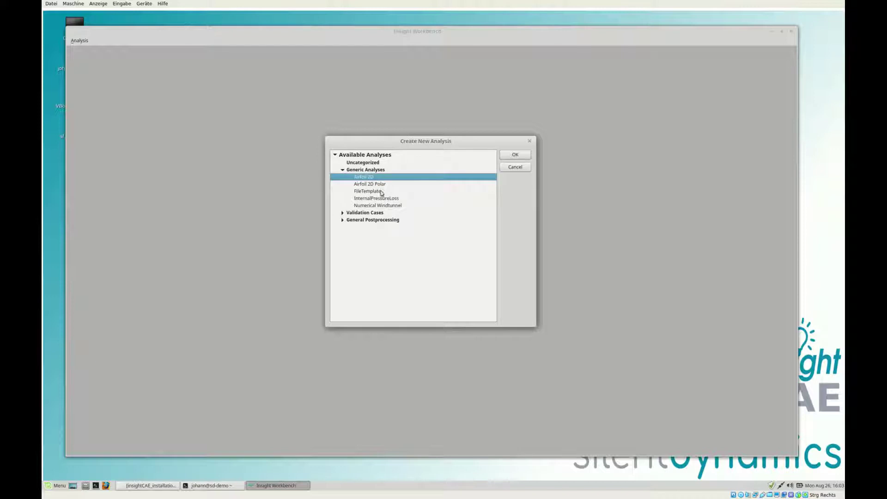
{"action": "left_click", "coordinate": [515, 156]}
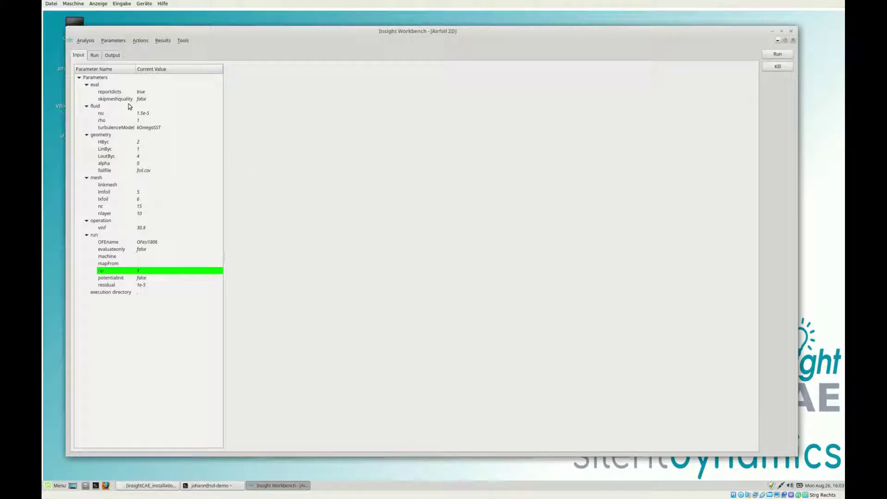
{"action": "left_click", "coordinate": [115, 91]}
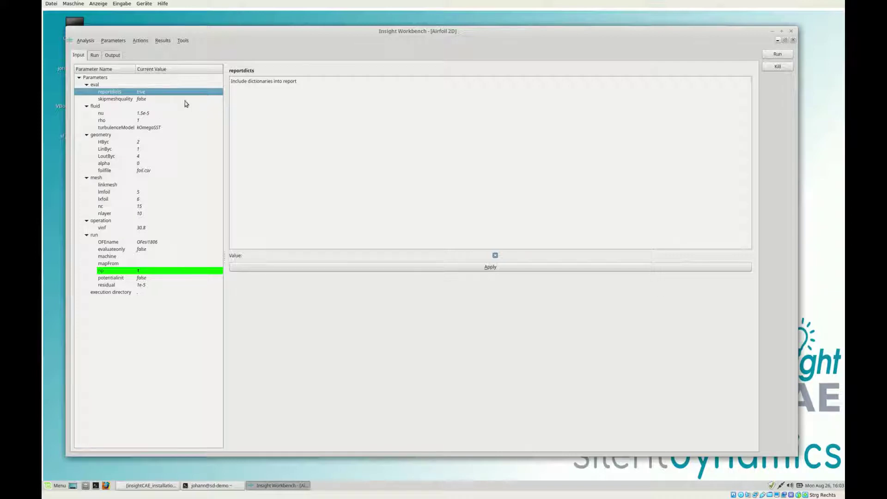
Review skipmeshquality, keep kOmegaSST as turbulence model, and show the HByc channel-height sketch.
{"action": "left_click", "coordinate": [115, 99]}
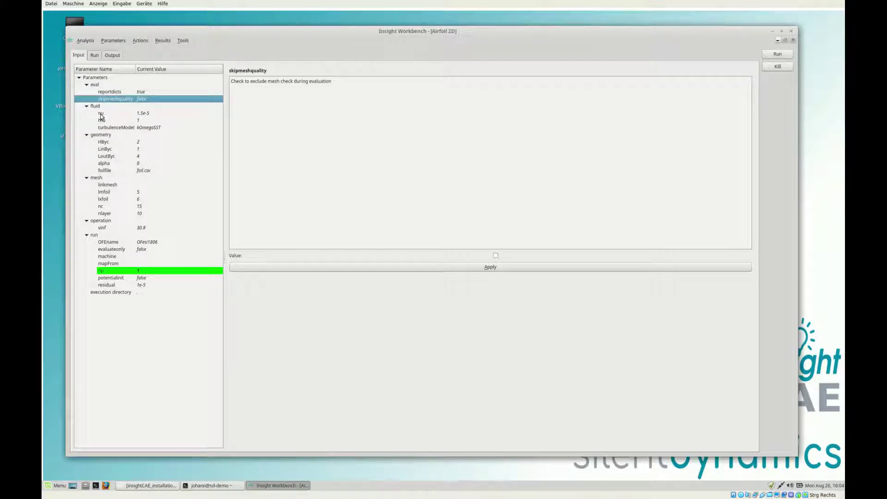
{"action": "left_click", "coordinate": [134, 128]}
{"action": "left_click", "coordinate": [580, 256]}
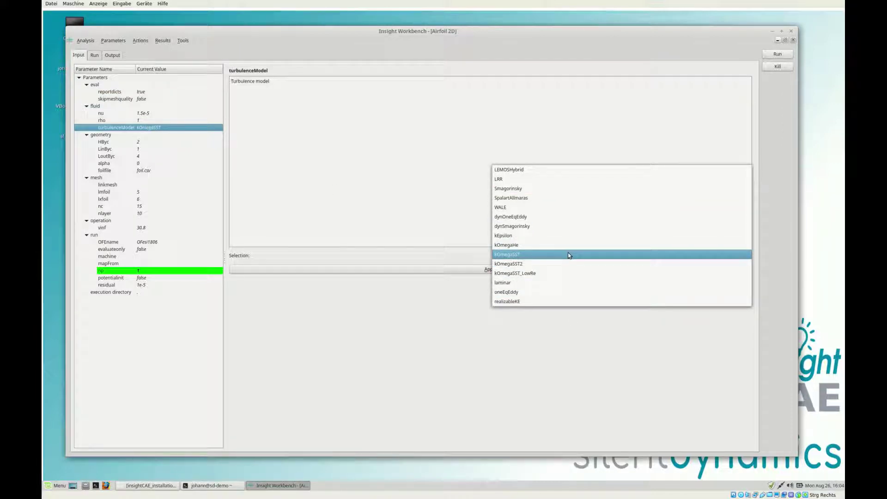
{"action": "left_click", "coordinate": [568, 255]}
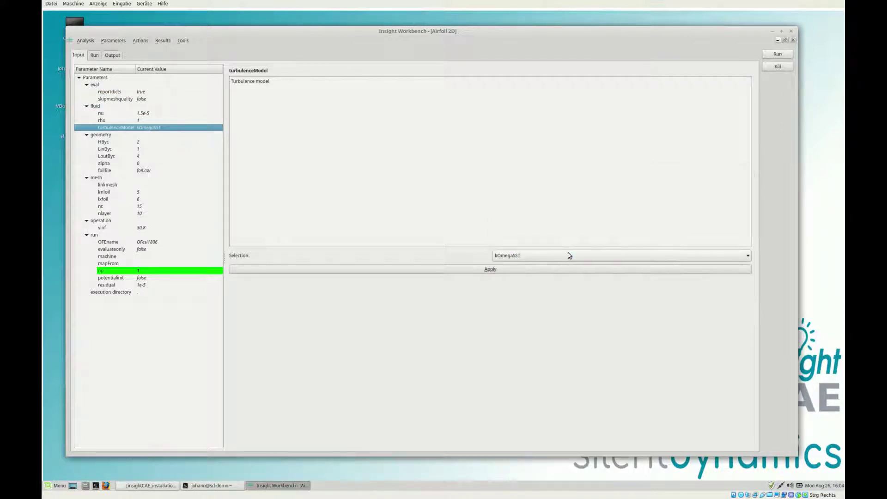
{"action": "left_click", "coordinate": [106, 142]}
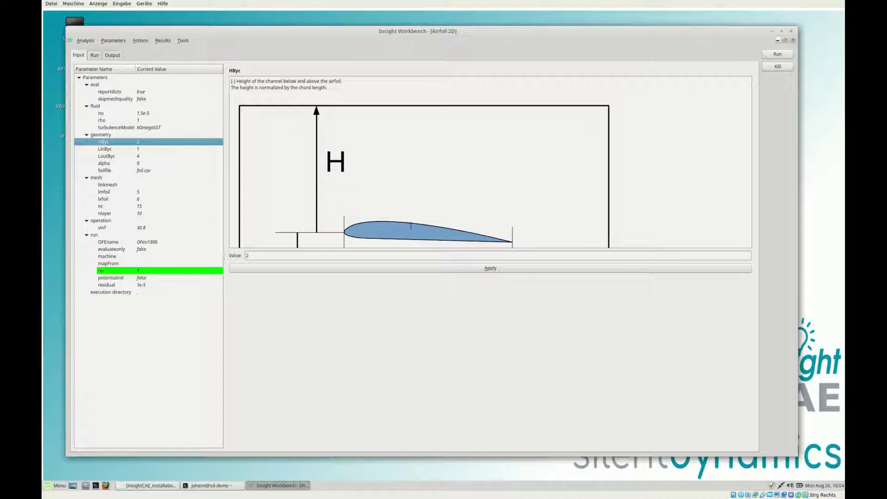
Check LinByc, set angle of attack alpha to 5, and view the foilfile parameter.
{"action": "left_click", "coordinate": [147, 150]}
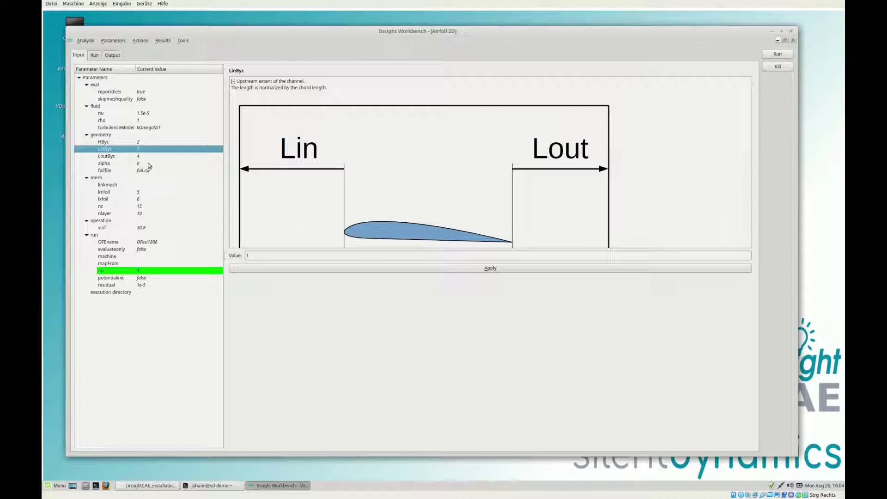
{"action": "left_click", "coordinate": [138, 163]}
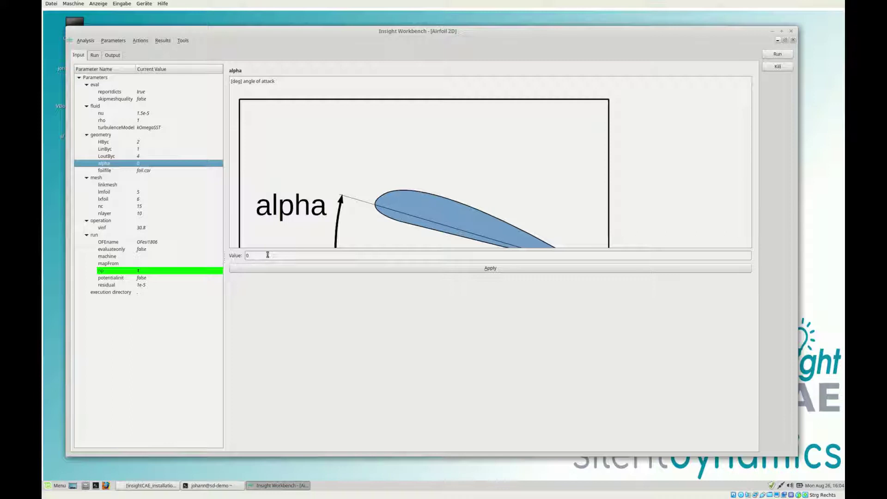
{"action": "type", "text": "5"}
{"action": "left_click", "coordinate": [437, 272]}
{"action": "left_click", "coordinate": [146, 171]}
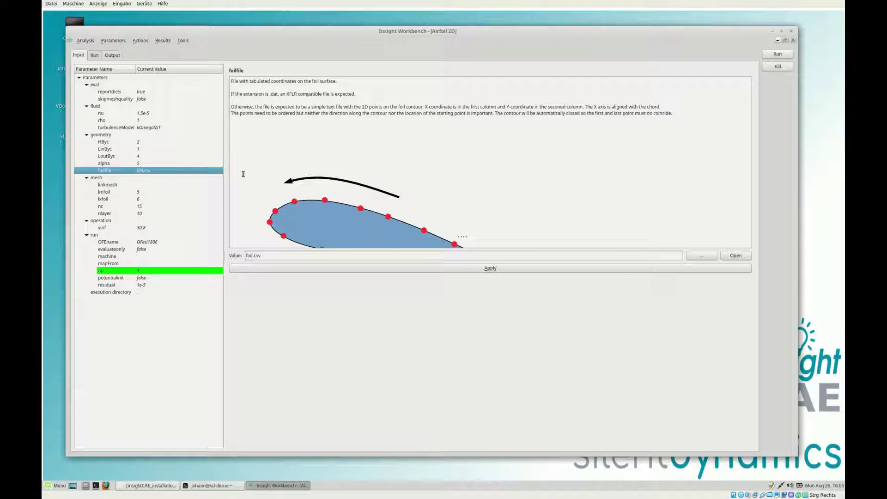
Search Software Manager for Xflr5 and launch XFLR5 v6.09.06.
{"action": "key", "text": "super"}
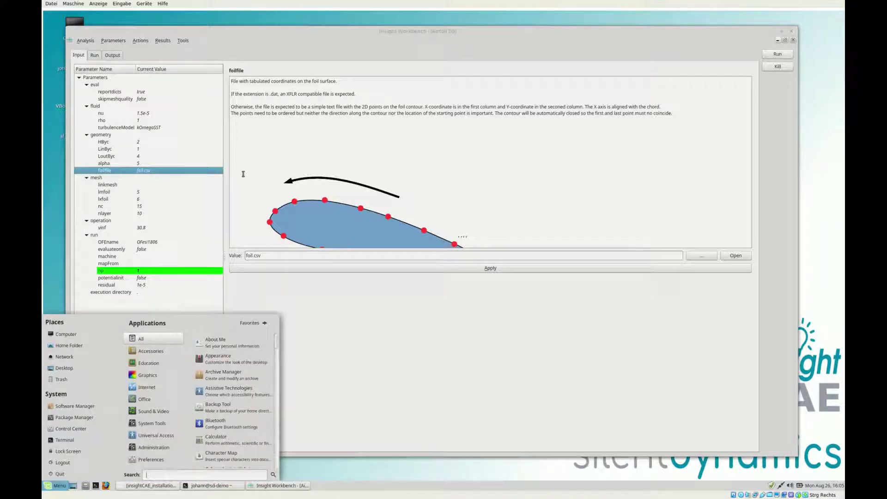
{"action": "type", "text": "soft"}
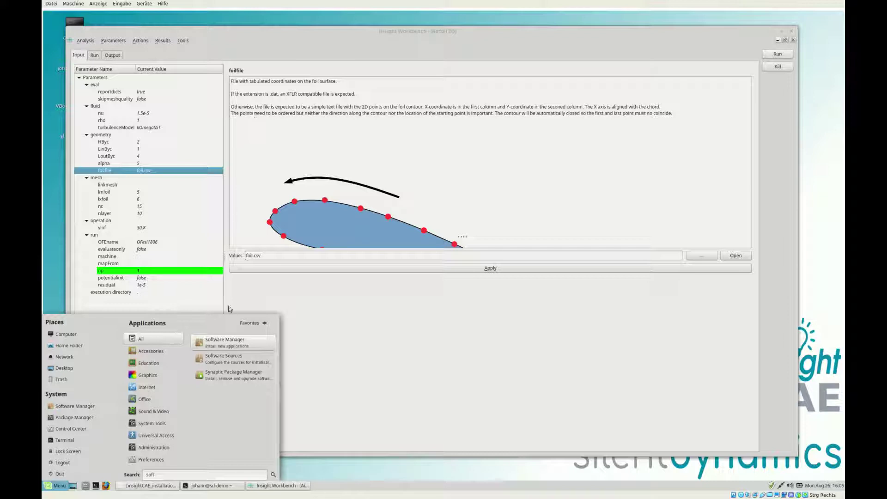
{"action": "left_click", "coordinate": [229, 343]}
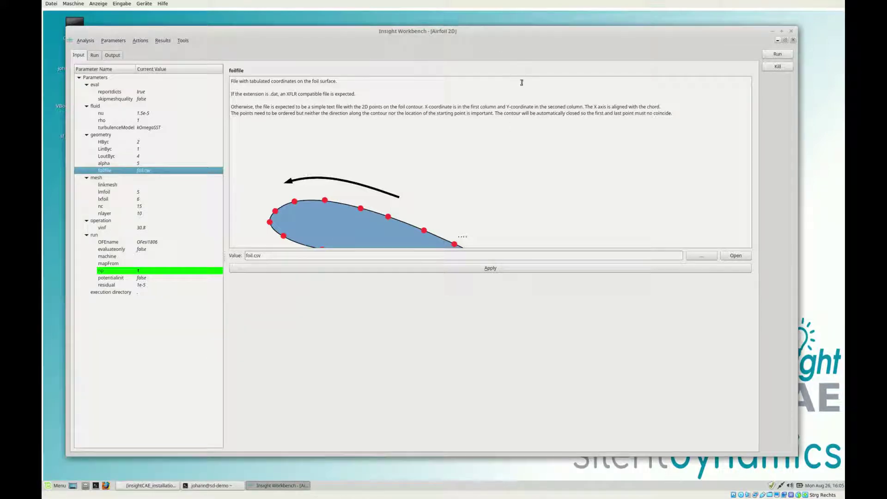
{"action": "type", "text": "k"}
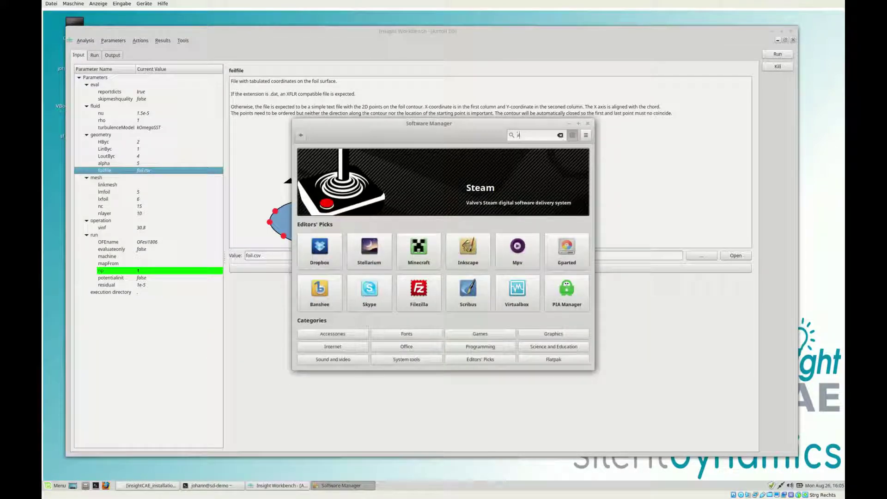
{"action": "type", "text": "flr"}
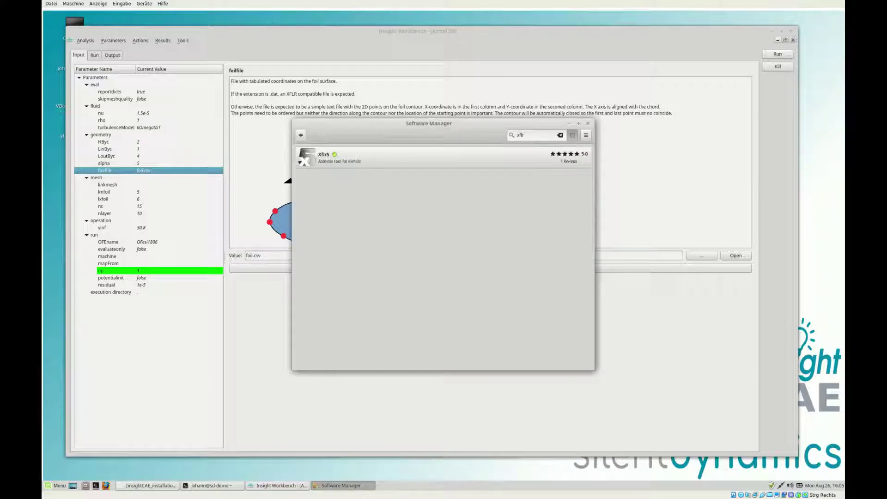
{"action": "left_click", "coordinate": [398, 159]}
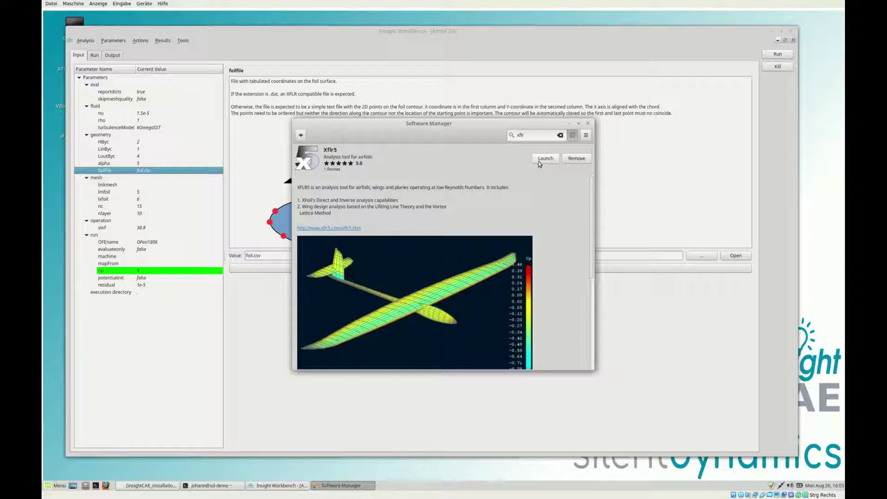
{"action": "left_click", "coordinate": [545, 160]}
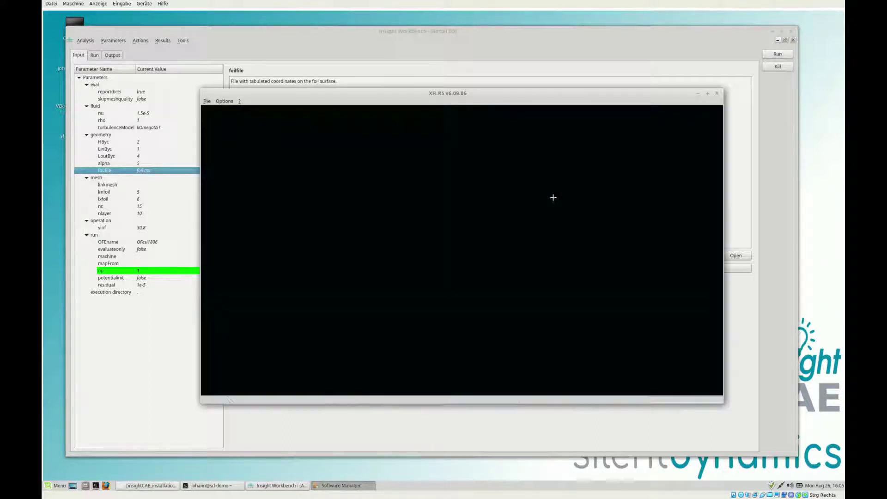
Start a Direct Foil Design and reshape the spline foil to 13.44% thickness, 2.36% camber.
{"action": "left_click_drag", "start_coordinate": [356, 89], "coordinate": [416, 96]}
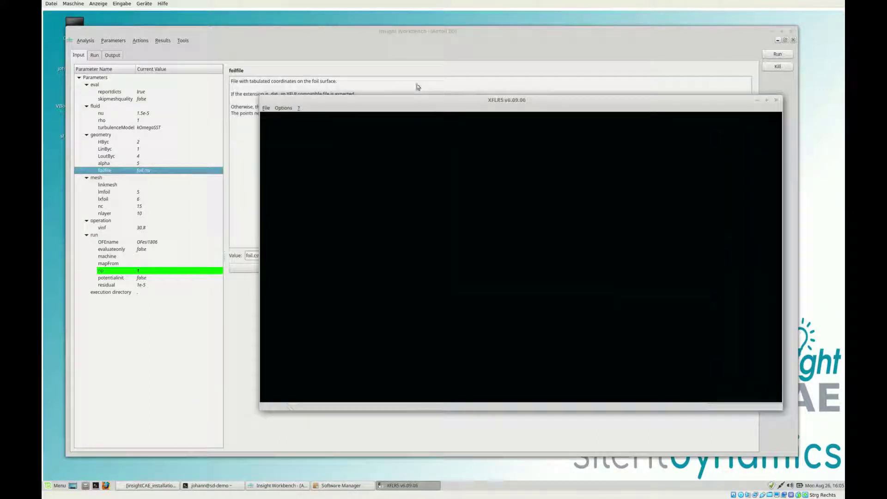
{"action": "left_click", "coordinate": [265, 108]}
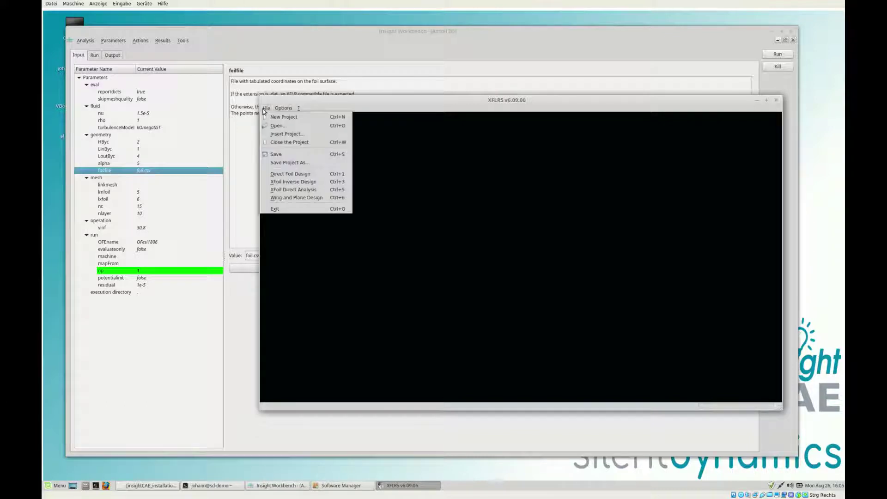
{"action": "left_click", "coordinate": [282, 175]}
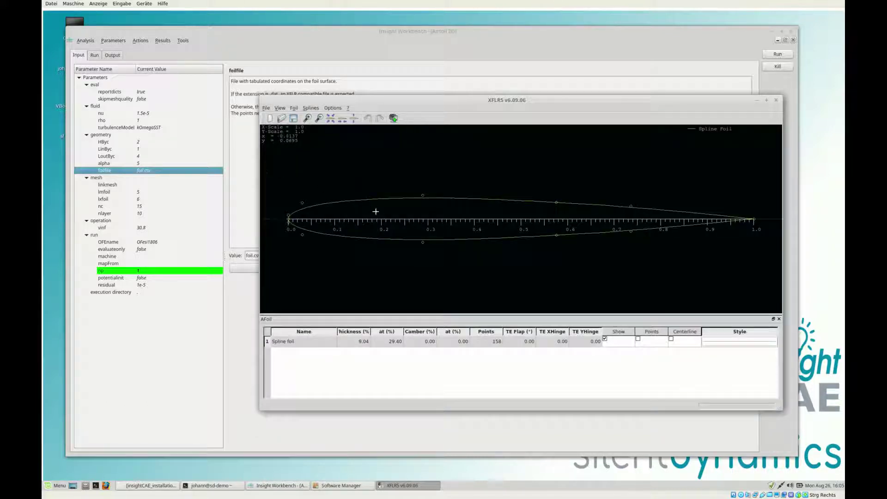
{"action": "left_click_drag", "start_coordinate": [423, 195], "coordinate": [447, 163]}
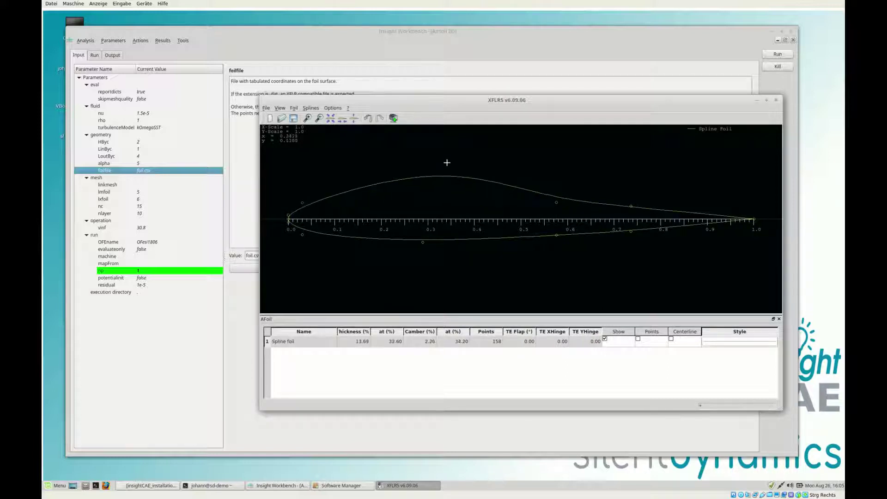
{"action": "left_click_drag", "start_coordinate": [556, 202], "coordinate": [598, 207]}
{"action": "mouse_move", "coordinate": [421, 242]}
{"action": "left_mouse_down"}
{"action": "mouse_move", "coordinate": [426, 228]}
{"action": "mouse_move", "coordinate": [565, 224]}
{"action": "left_mouse_up"}
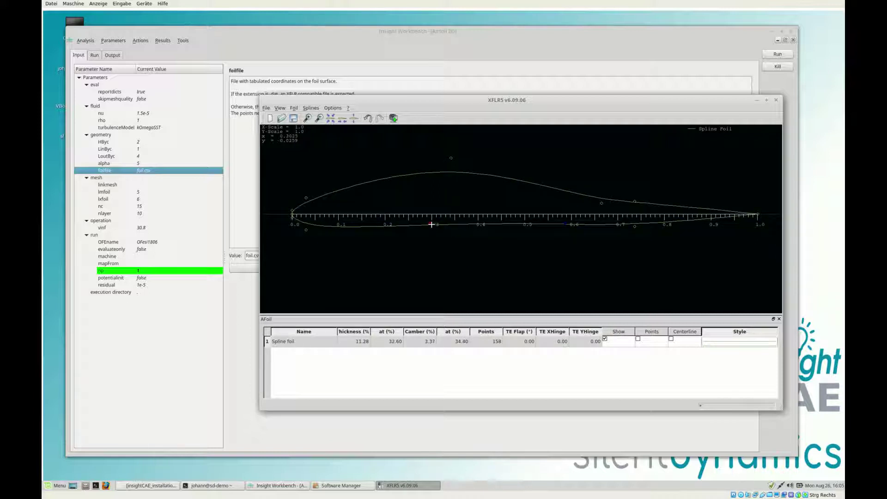
{"action": "left_click_drag", "start_coordinate": [431, 224], "coordinate": [422, 238]}
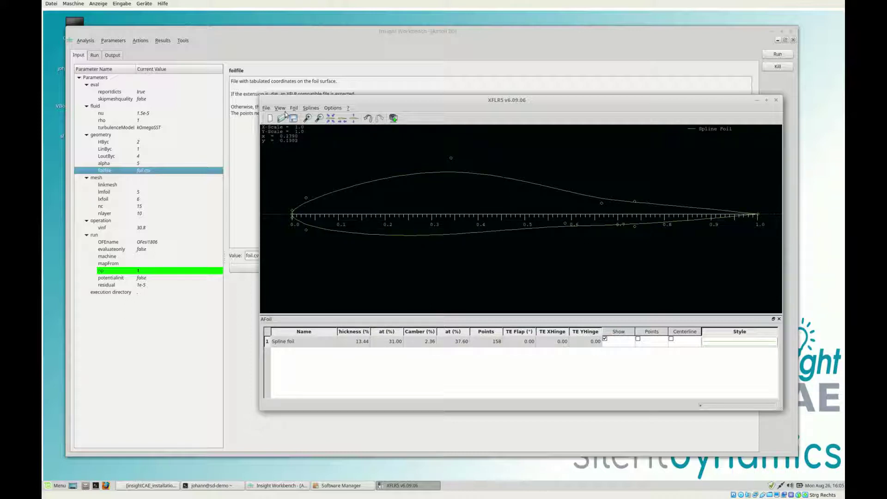
{"action": "left_click", "coordinate": [309, 109]}
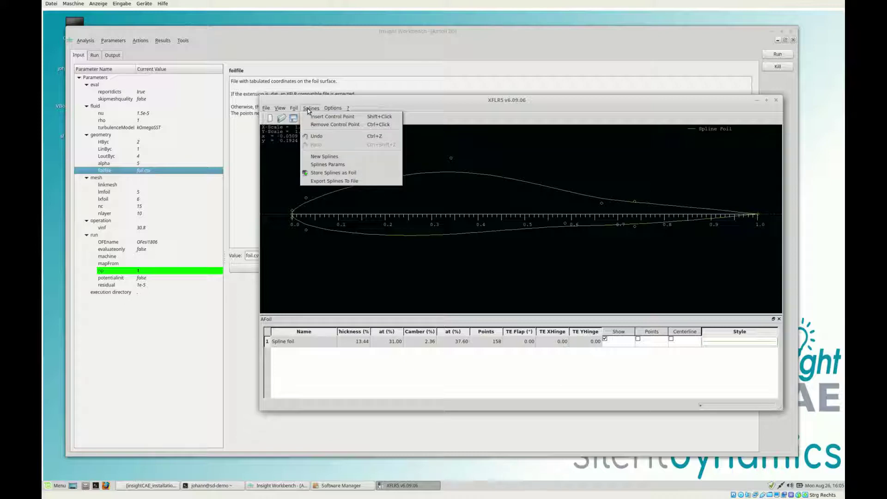
Export the splines' coordinates to the file myfoil.dat in the home folder.
{"action": "left_click", "coordinate": [323, 181]}
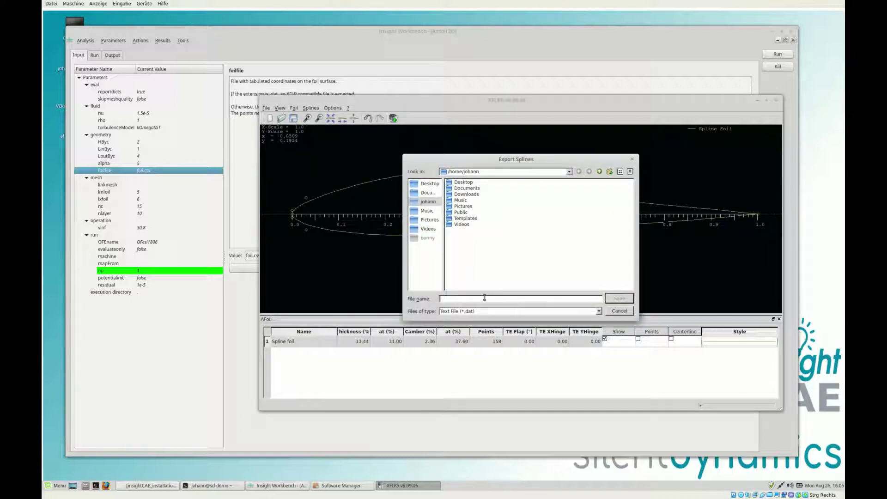
{"action": "type", "text": "nfiol"}
{"action": "key", "text": "BackSpace"}
{"action": "key", "text": "BackSpace"}
{"action": "key", "text": "BackSpace"}
{"action": "type", "text": "oil.dat"}
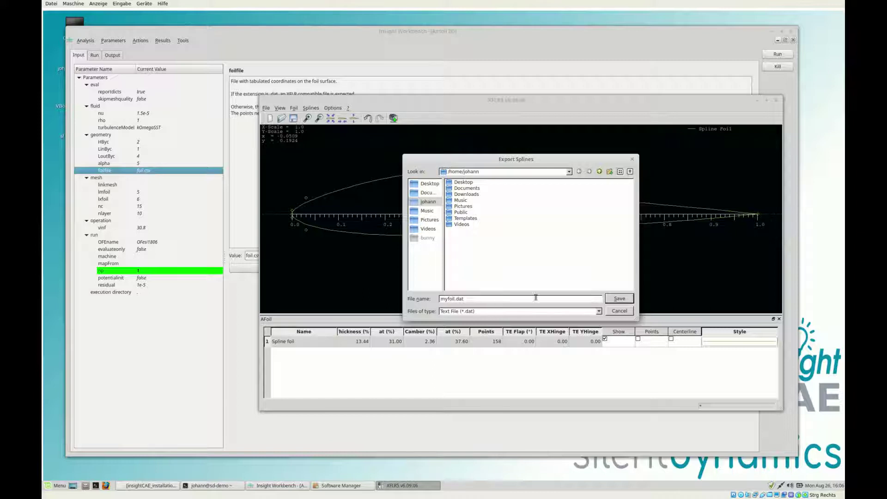
{"action": "left_click", "coordinate": [615, 299]}
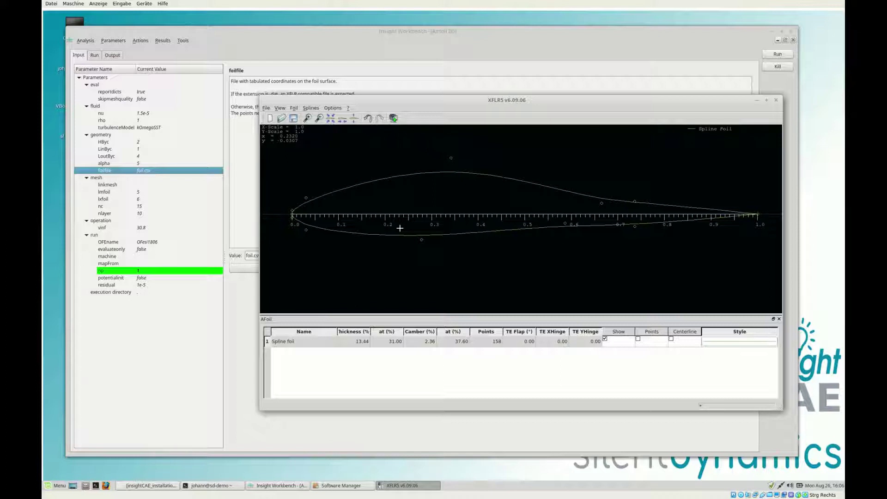
Set the foilfile parameter to /home/johann/myfoil.dat instead of foil.csv.
{"action": "left_click", "coordinate": [265, 31]}
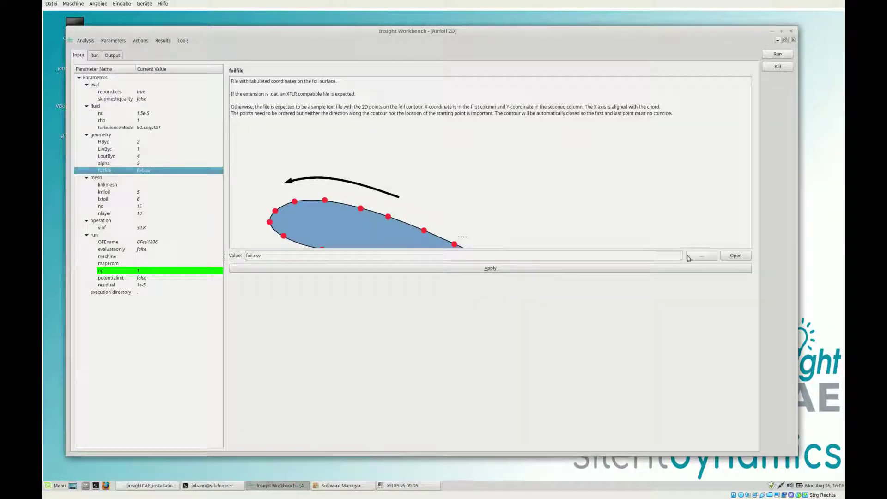
{"action": "left_click", "coordinate": [701, 256]}
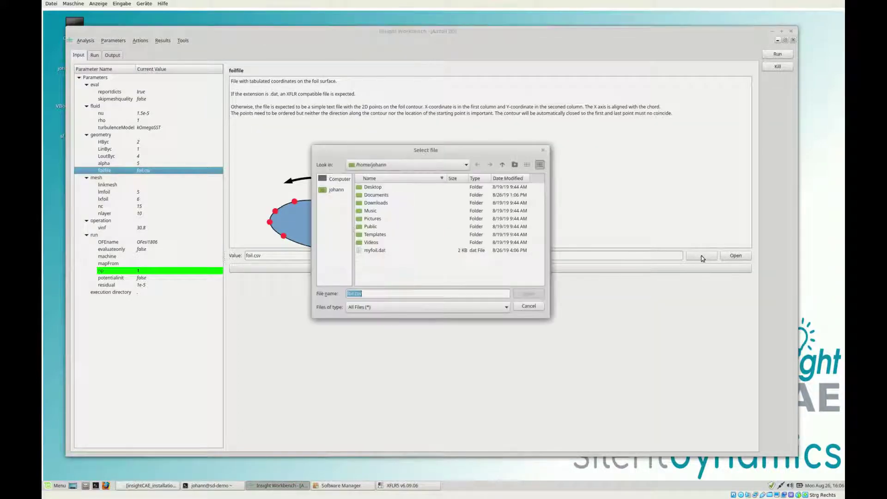
{"action": "left_click", "coordinate": [373, 252]}
{"action": "double_click", "coordinate": [373, 251]}
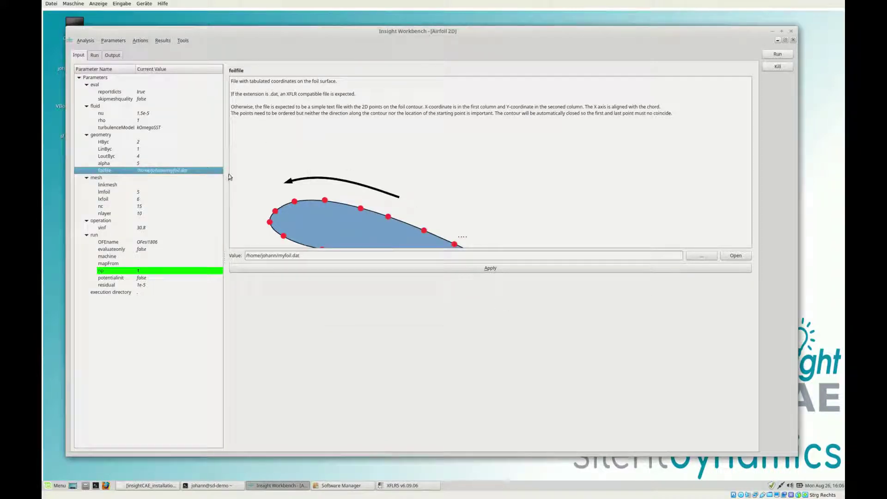
{"action": "left_click_drag", "start_coordinate": [224, 171], "coordinate": [214, 171]}
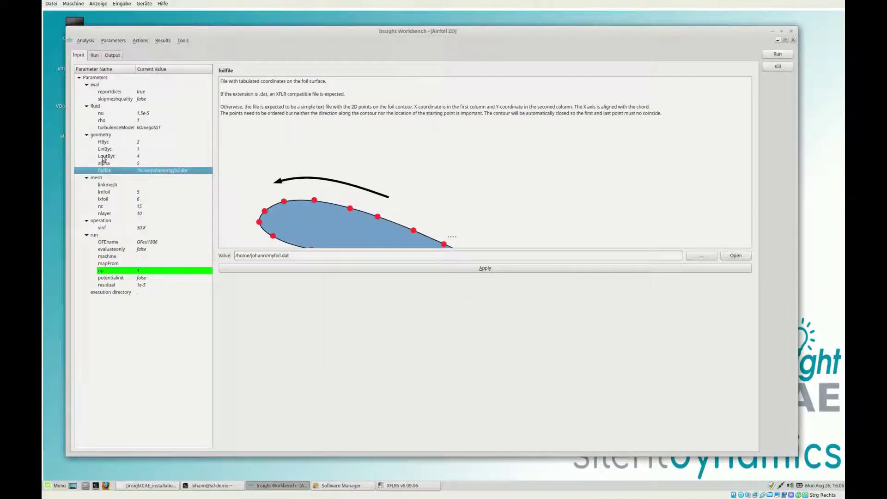
Review linkmesh and lower the lmfoil refinement level from 5 to 3.
{"action": "left_click", "coordinate": [107, 185]}
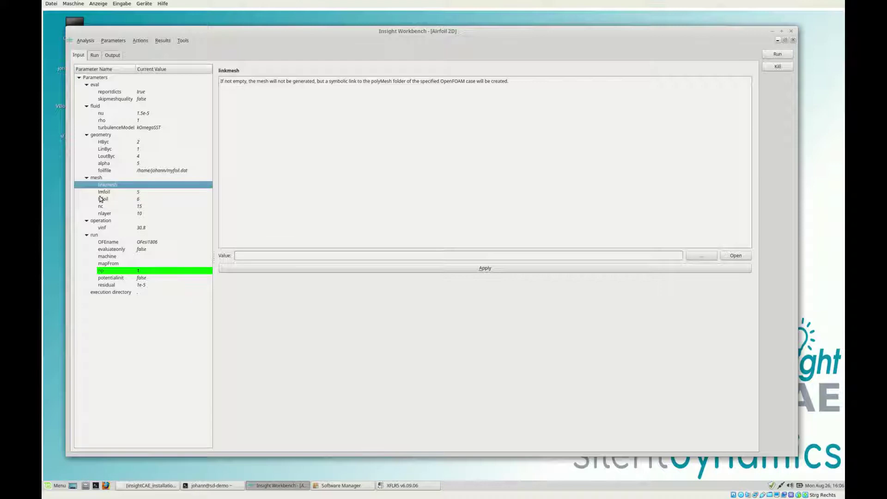
{"action": "left_click", "coordinate": [104, 192]}
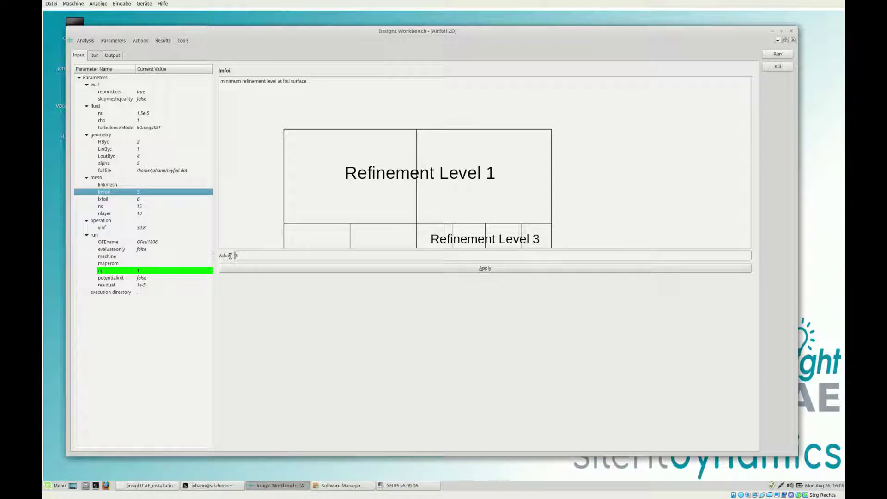
{"action": "left_click_drag", "start_coordinate": [230, 256], "coordinate": [243, 257]}
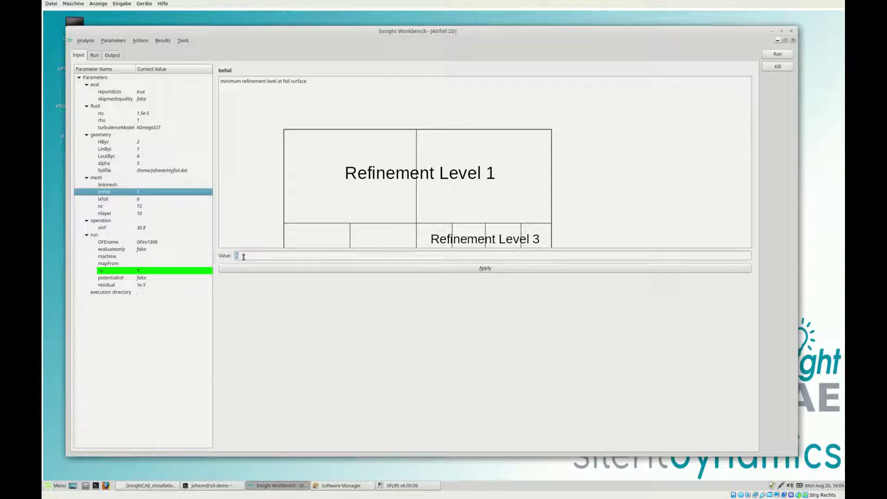
{"action": "type", "text": "3"}
{"action": "left_click", "coordinate": [487, 269]}
Lower lxfoil from 6 to 4, then recheck lmfoil and the nc span cells.
{"action": "left_click", "coordinate": [139, 200]}
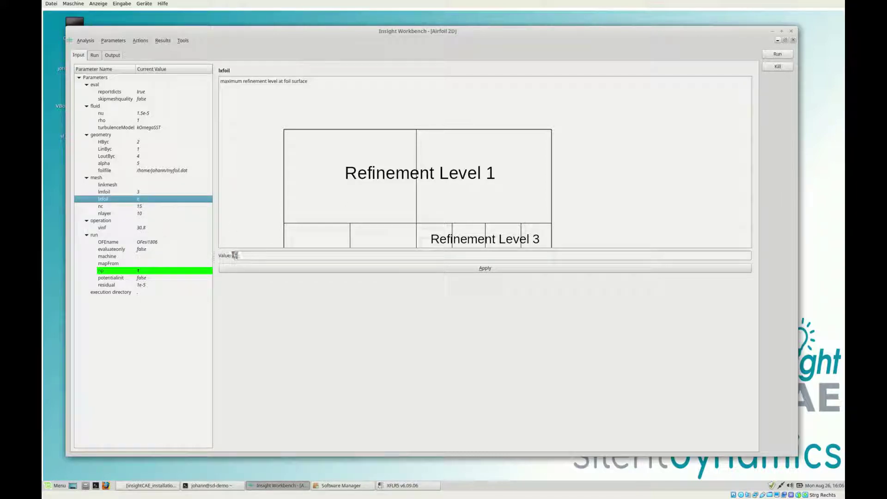
{"action": "left_click_drag", "start_coordinate": [231, 256], "coordinate": [243, 257]}
{"action": "type", "text": "4"}
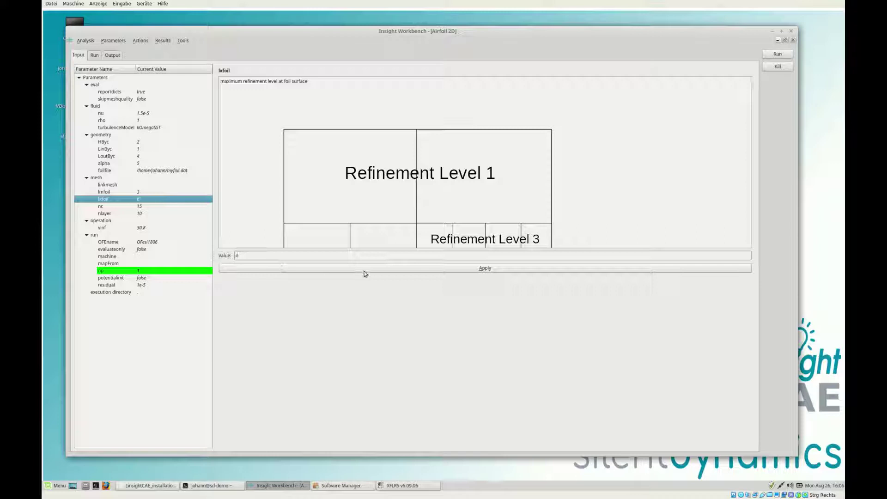
{"action": "left_click", "coordinate": [462, 268]}
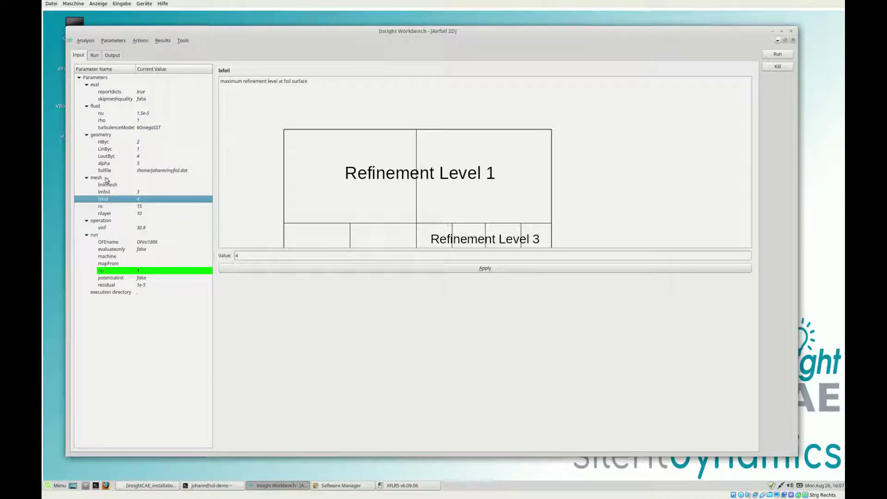
{"action": "left_click", "coordinate": [103, 194]}
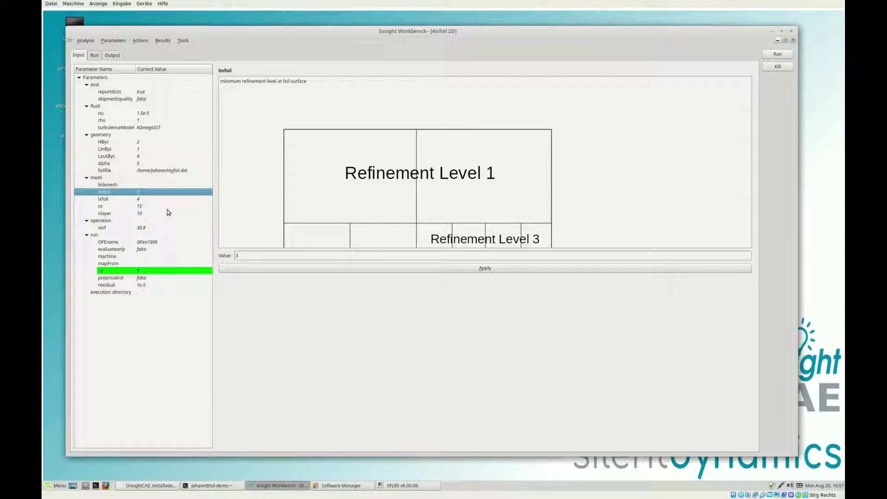
{"action": "left_click", "coordinate": [141, 208]}
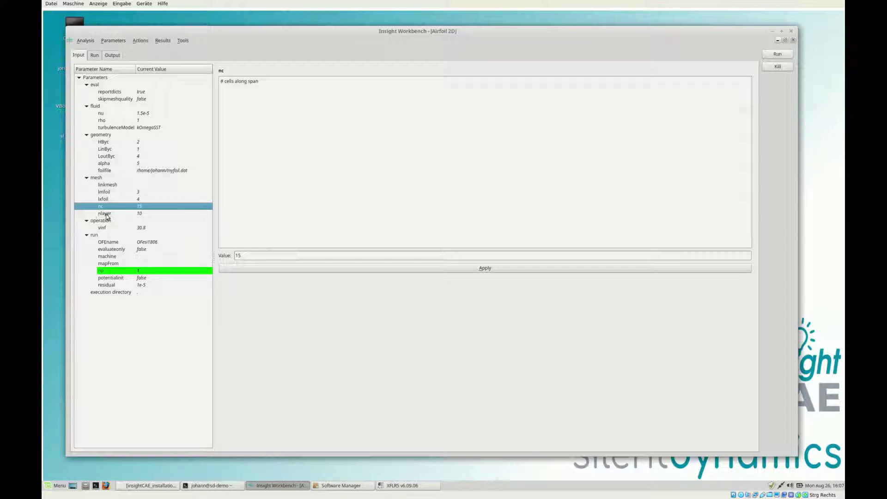
Reduce nlayer prism layers from 10 to 5, then review vinf and OFEname.
{"action": "left_click", "coordinate": [105, 214]}
{"action": "left_click_drag", "start_coordinate": [249, 256], "coordinate": [233, 256]}
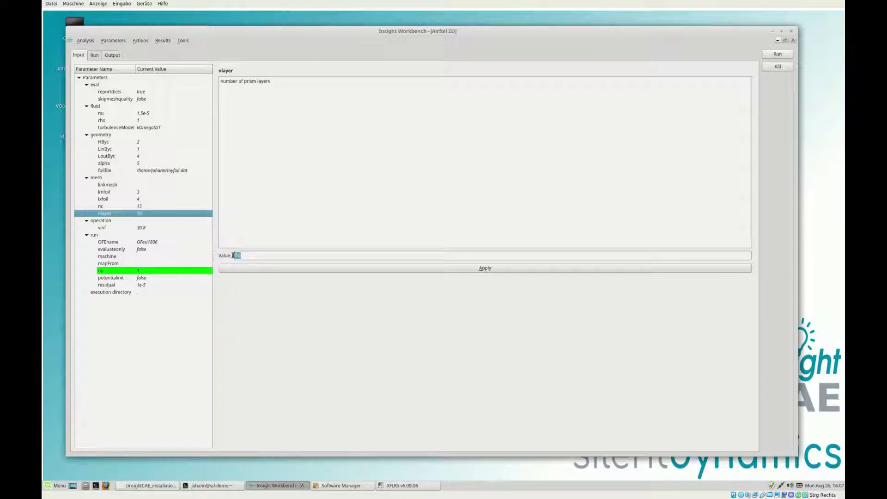
{"action": "type", "text": "5"}
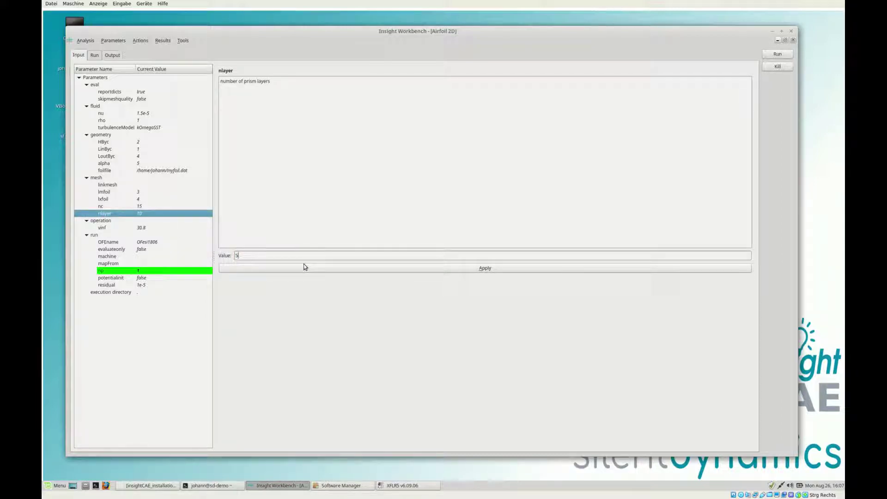
{"action": "left_click", "coordinate": [314, 271]}
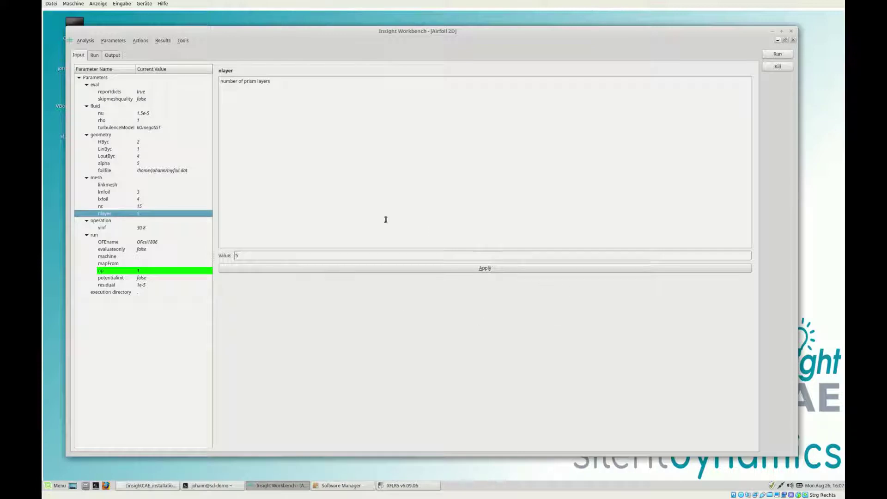
{"action": "left_click", "coordinate": [145, 228]}
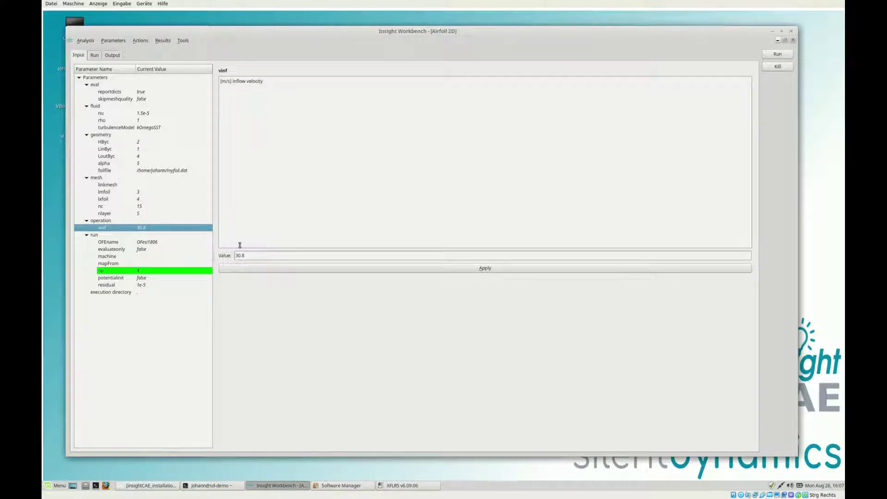
{"action": "left_click", "coordinate": [109, 242]}
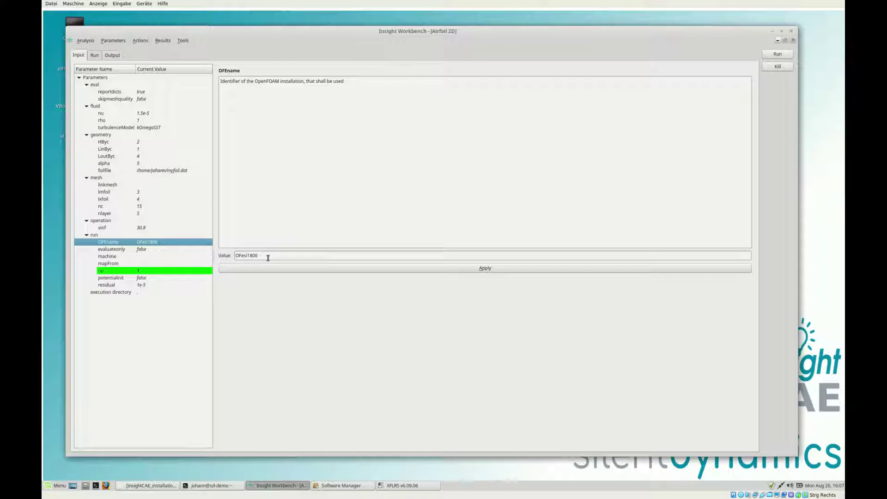
{"action": "left_click", "coordinate": [107, 250]}
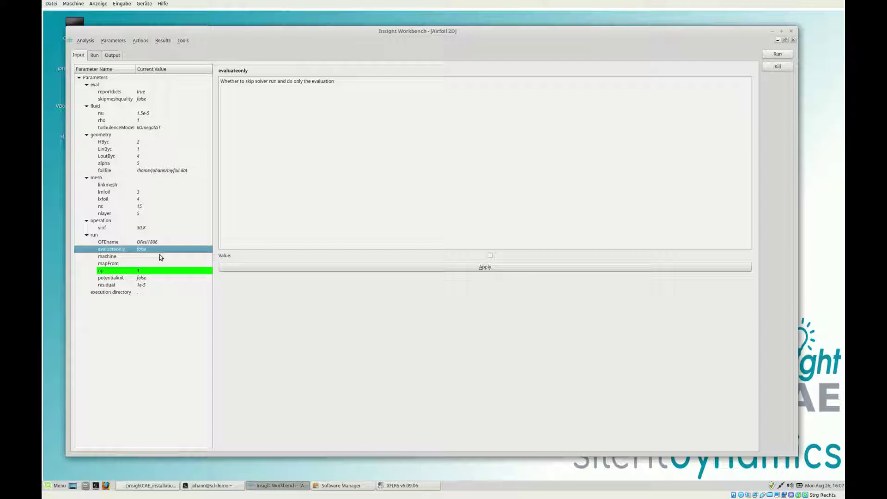
{"action": "left_click", "coordinate": [103, 258]}
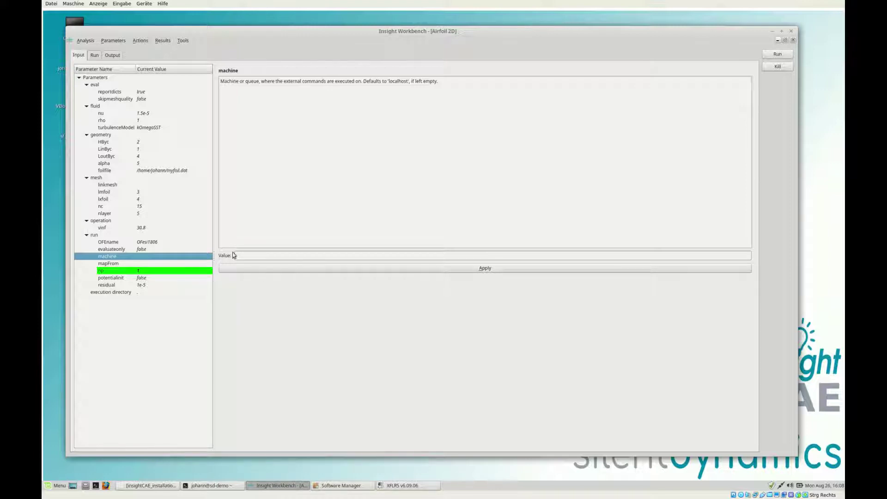
{"action": "left_click", "coordinate": [115, 265]}
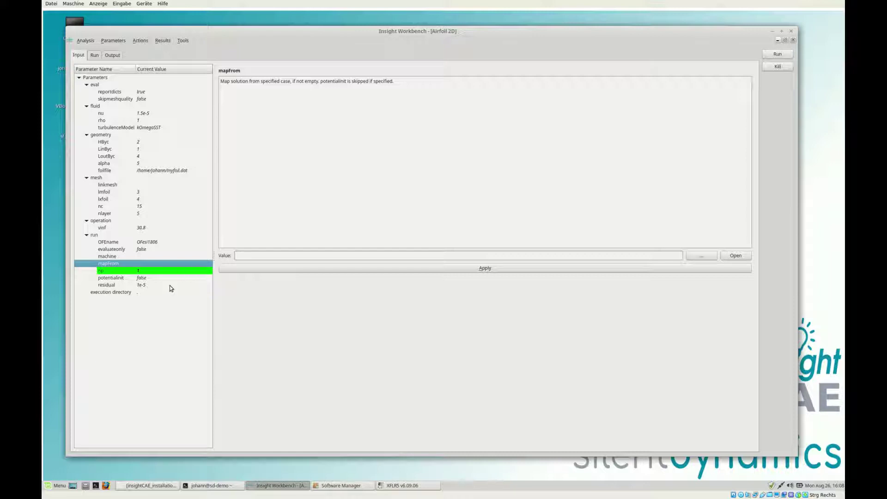
Change np from 1 to 4 processors, then review the potentialinit and residual settings.
{"action": "left_click", "coordinate": [146, 271]}
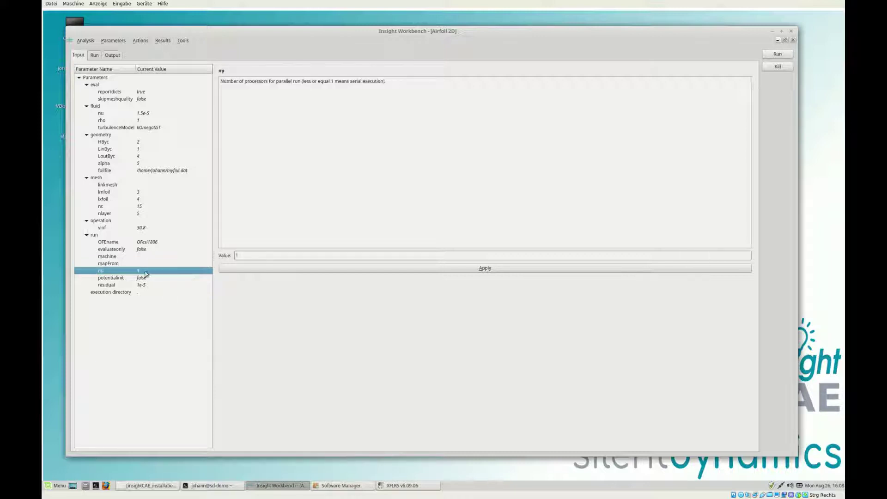
{"action": "double_click", "coordinate": [246, 259]}
{"action": "type", "text": "4"}
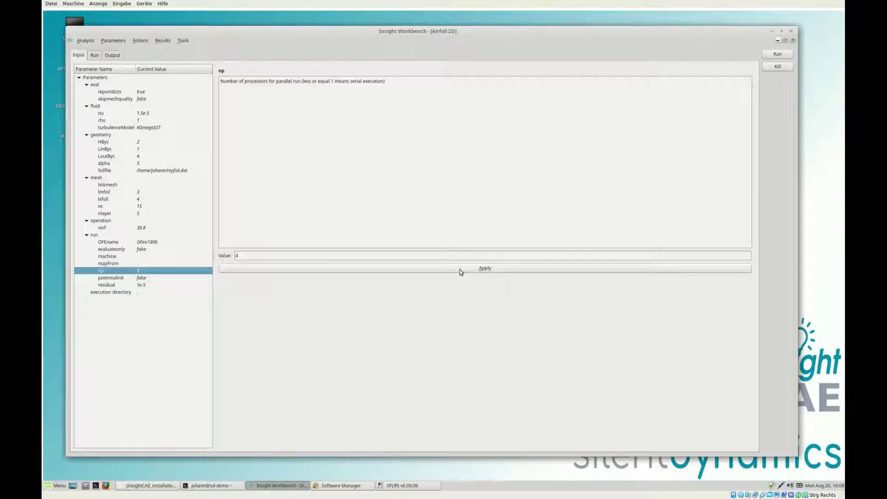
{"action": "left_click", "coordinate": [459, 270]}
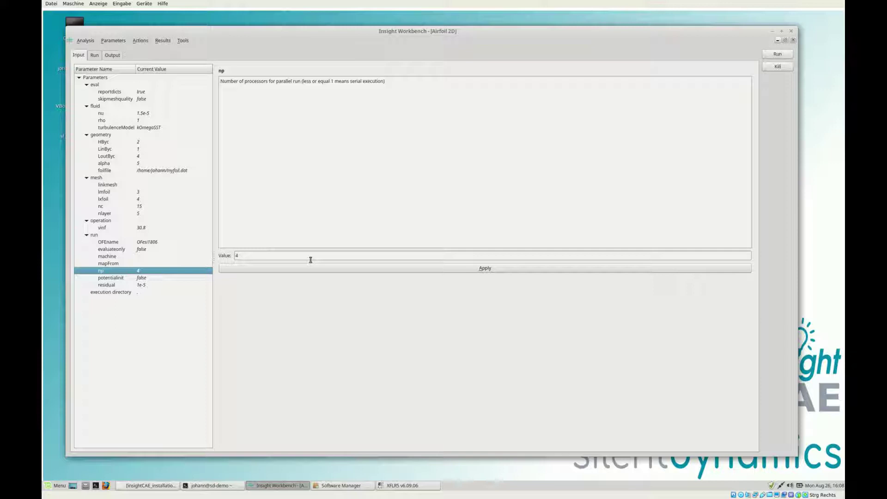
{"action": "left_click", "coordinate": [108, 279]}
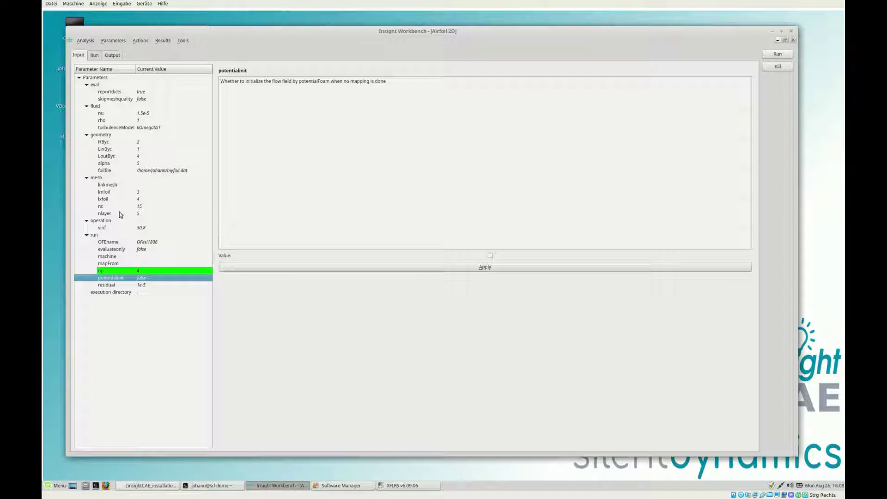
{"action": "left_click", "coordinate": [141, 286]}
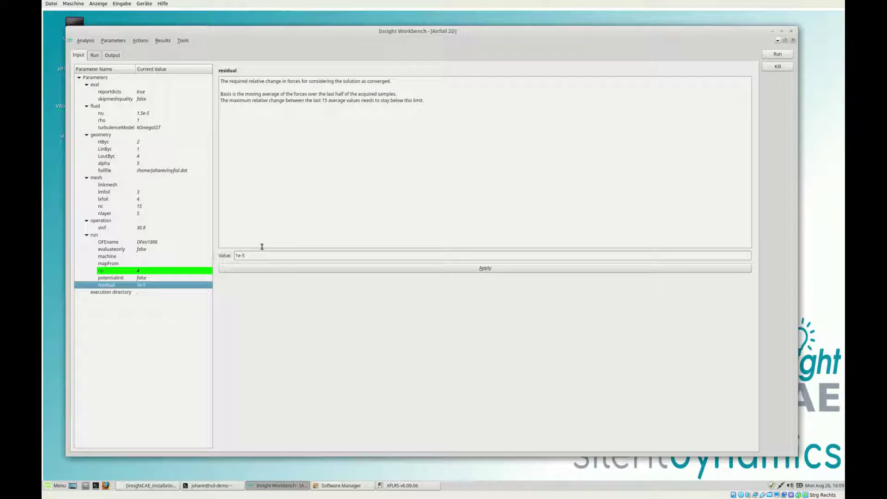
Set the execution directory to a newly created /home/johann/testAirfoil5Deg folder.
{"action": "left_click", "coordinate": [136, 293]}
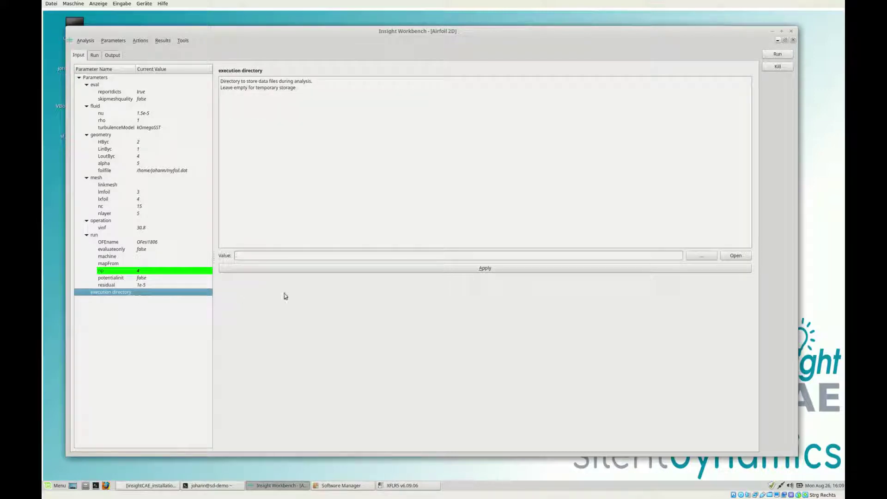
{"action": "left_click", "coordinate": [703, 257]}
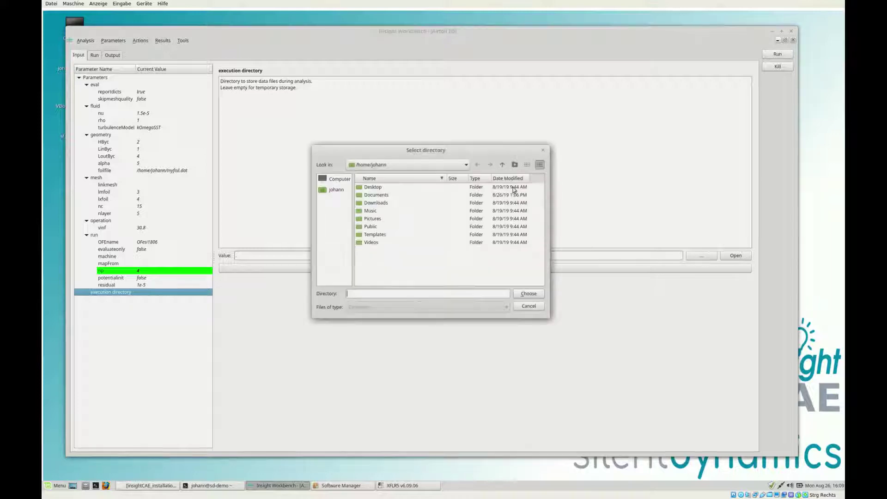
{"action": "left_click", "coordinate": [515, 164]}
{"action": "type", "text": "test"}
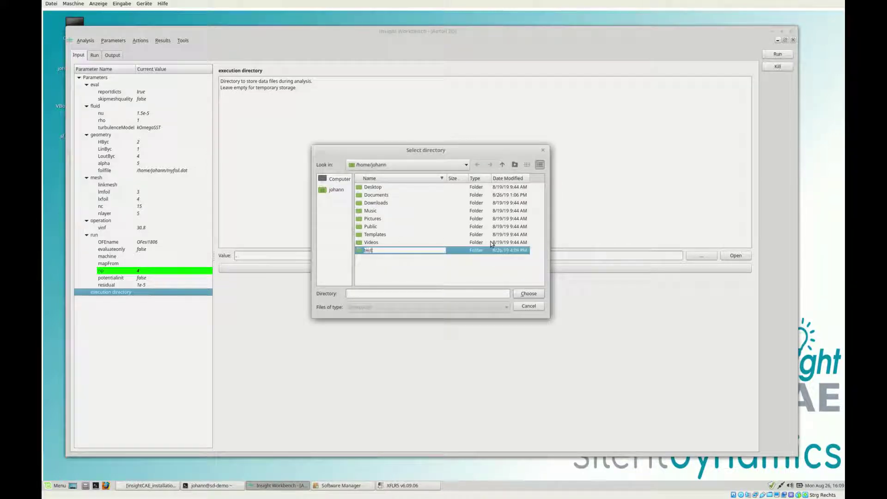
{"action": "type", "text": "Air"}
{"action": "type", "text": "foil5D"}
{"action": "type", "text": "eg"}
{"action": "left_click", "coordinate": [528, 293]}
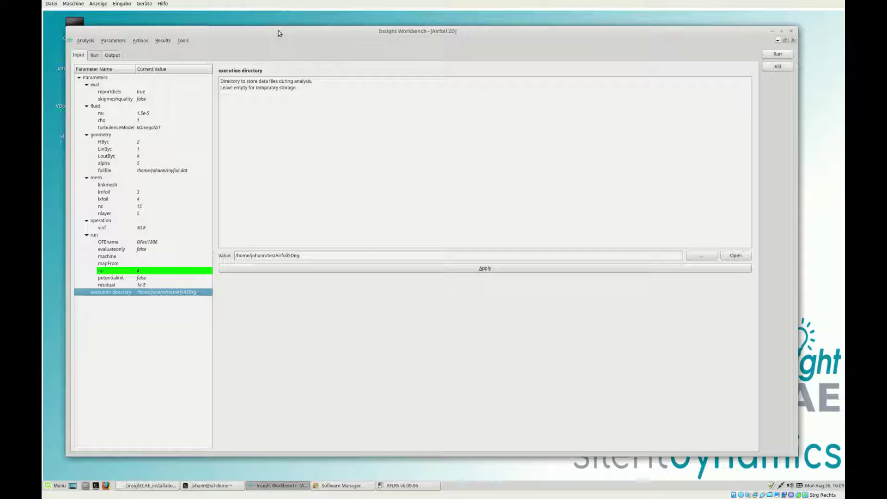
Launch the Airfoil 2D run and turn on Auto Scroll for the solver log.
{"action": "left_click_drag", "start_coordinate": [284, 35], "coordinate": [293, 35]}
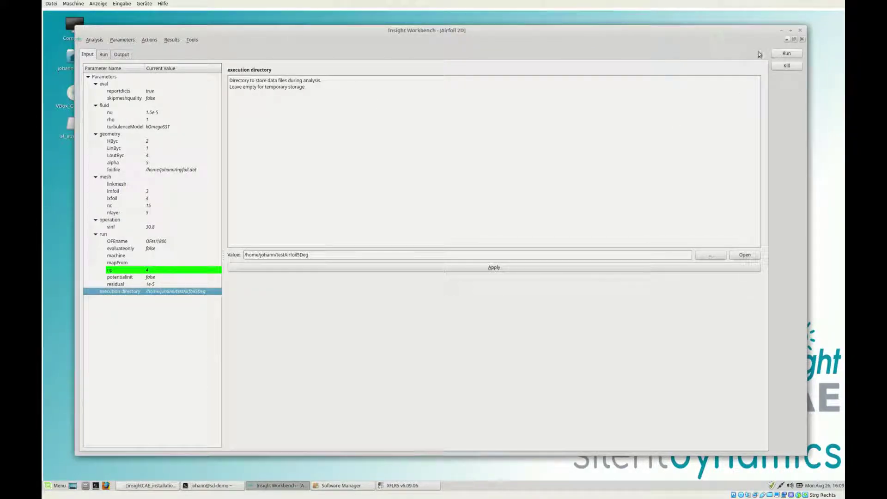
{"action": "left_click", "coordinate": [783, 54]}
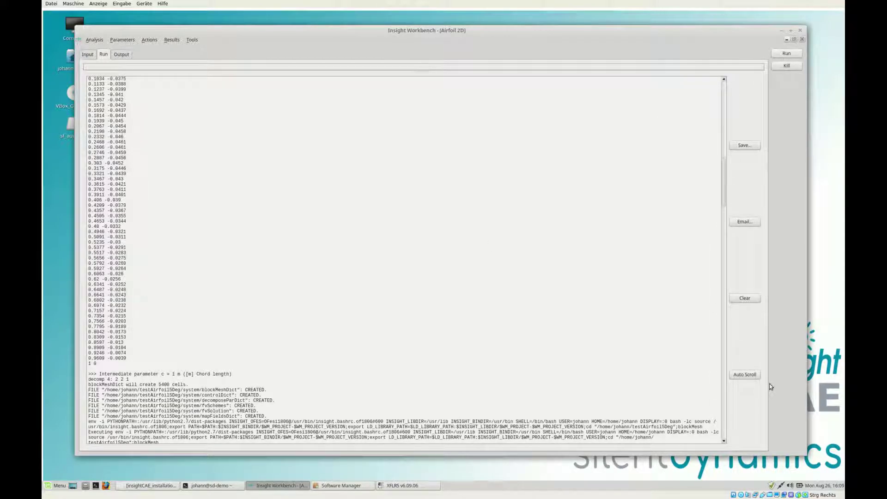
{"action": "left_click", "coordinate": [740, 375]}
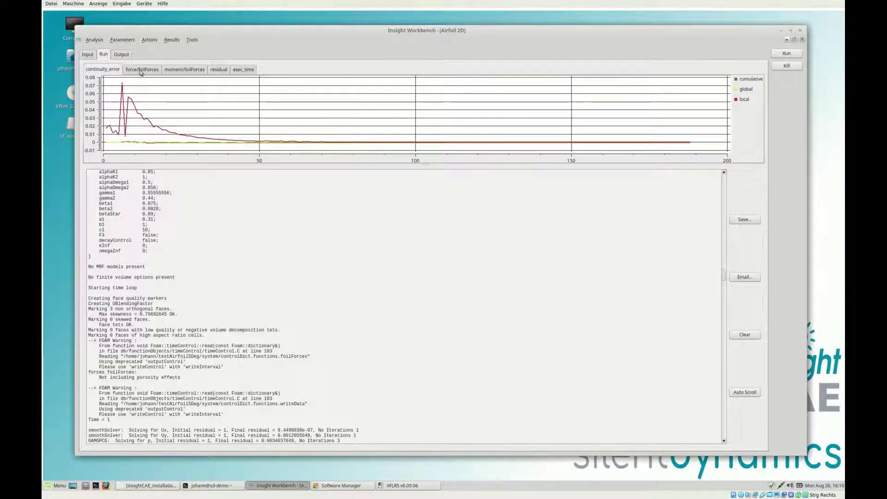
Flip through the foilForces force, moment and residual plots, ending on force history.
{"action": "left_click", "coordinate": [141, 71]}
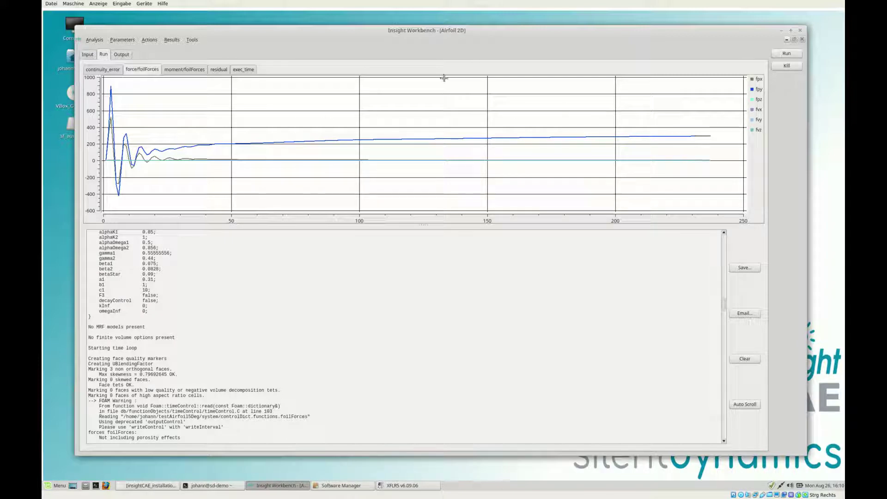
{"action": "left_click", "coordinate": [187, 70]}
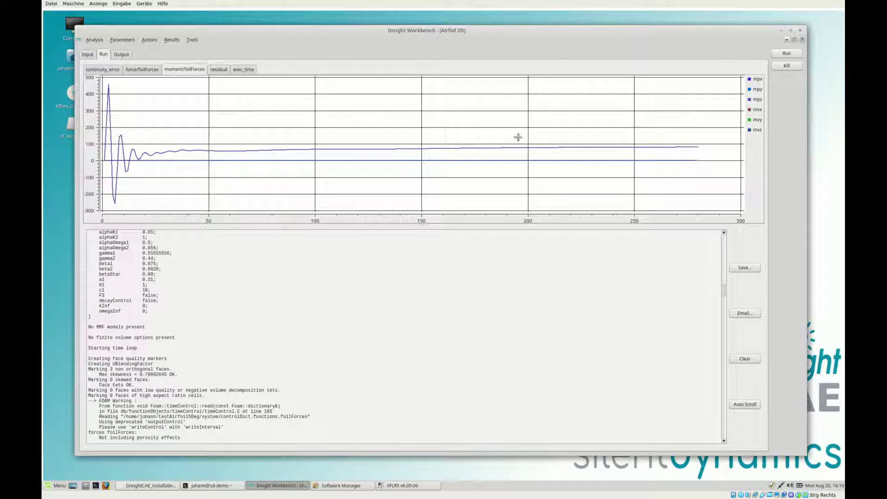
{"action": "left_click", "coordinate": [219, 70]}
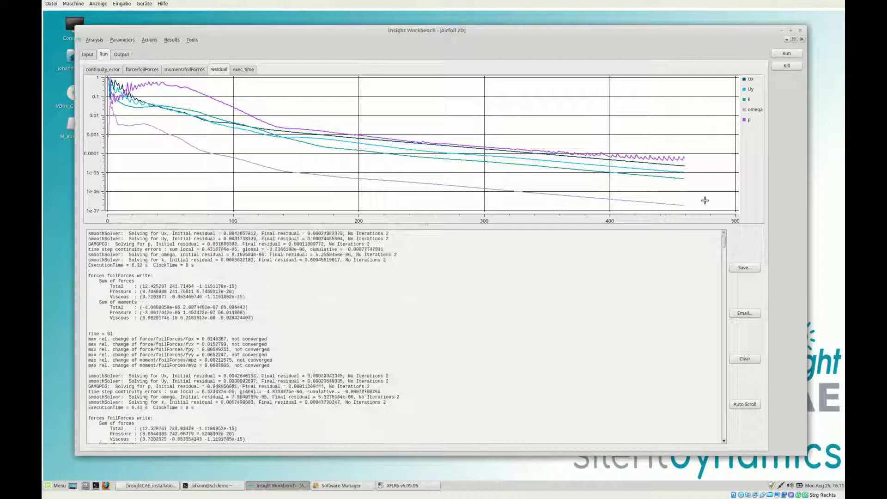
{"action": "left_click", "coordinate": [187, 70]}
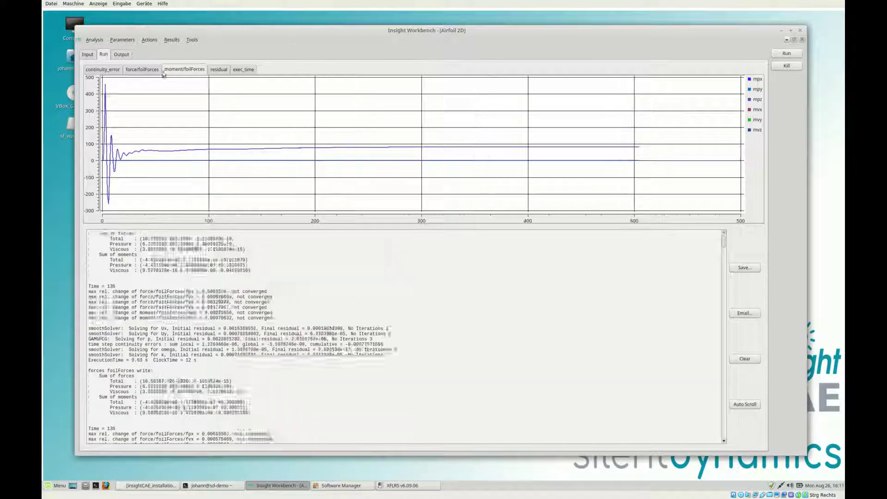
{"action": "left_click", "coordinate": [144, 70]}
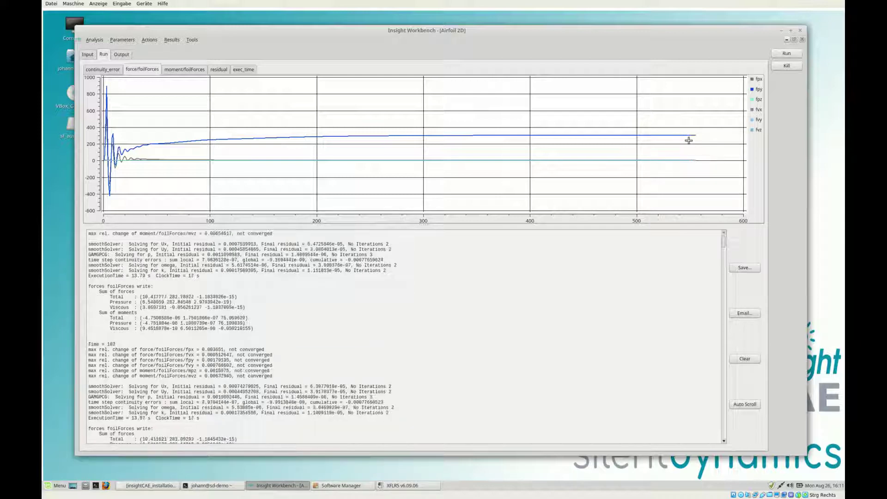
Nudge the workbench window left and bring up the Parameters menu.
{"action": "left_click_drag", "start_coordinate": [559, 29], "coordinate": [552, 28]}
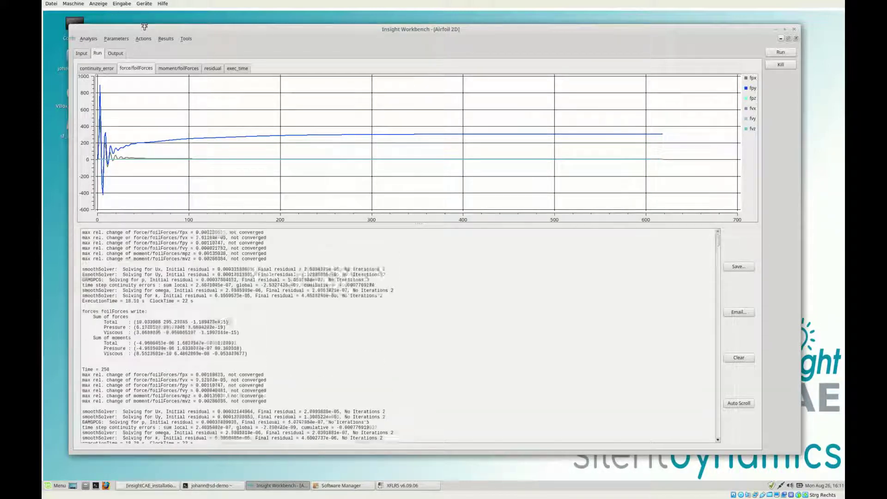
{"action": "left_click_drag", "start_coordinate": [144, 27], "coordinate": [142, 26]}
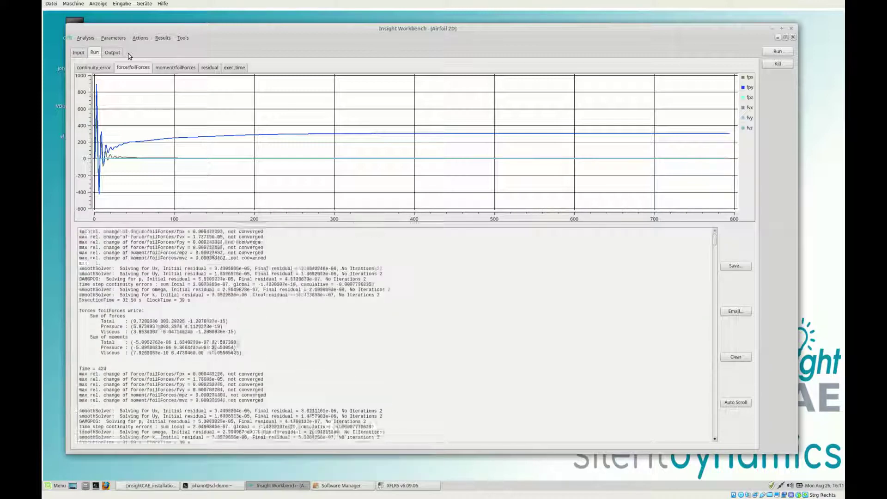
{"action": "left_click", "coordinate": [114, 38]}
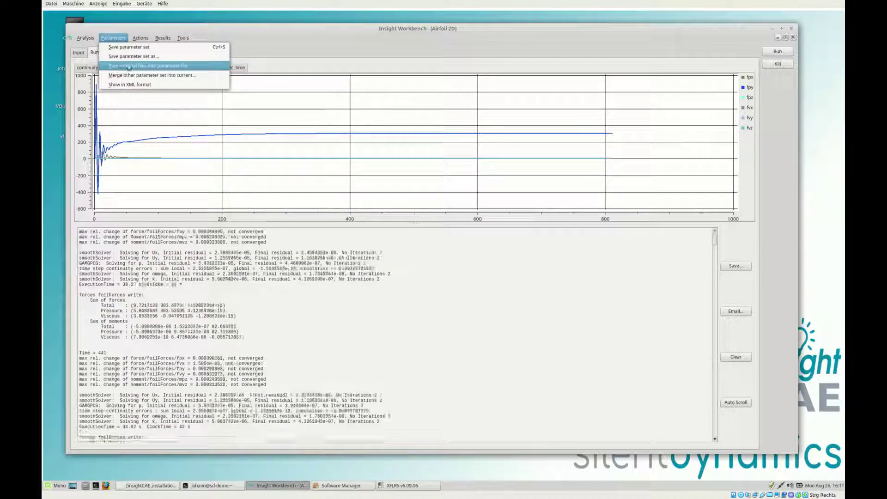
Enable 'Pack external files into parameter file' and verify it is checked.
{"action": "left_click", "coordinate": [134, 65]}
{"action": "left_click", "coordinate": [113, 38]}
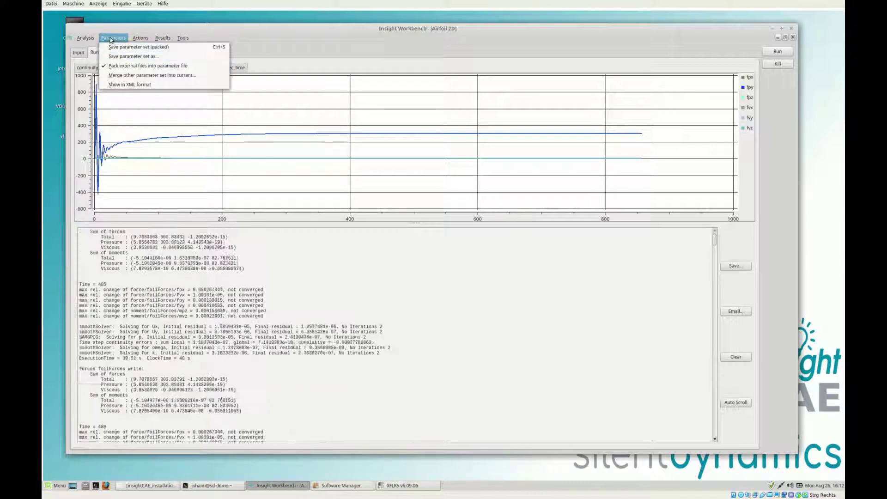
{"action": "left_click", "coordinate": [159, 95]}
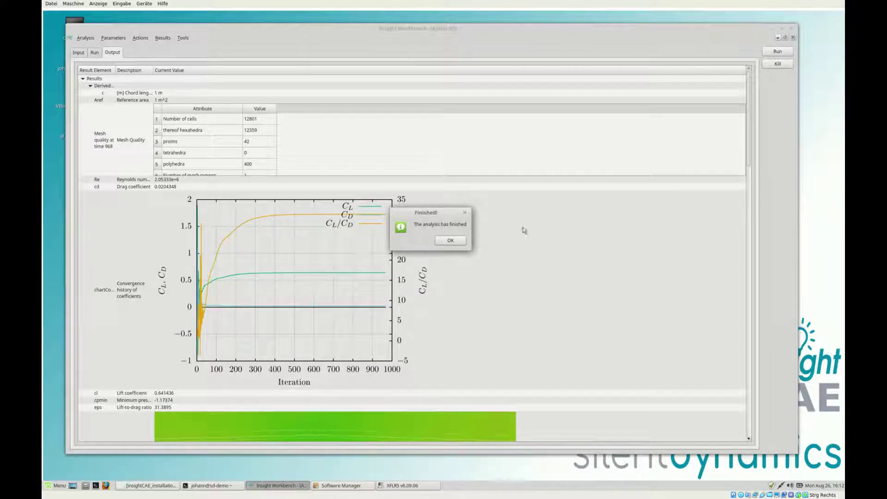
Acknowledge the Finished! notice and scroll the output to the foilflow pressure image.
{"action": "left_click", "coordinate": [449, 245]}
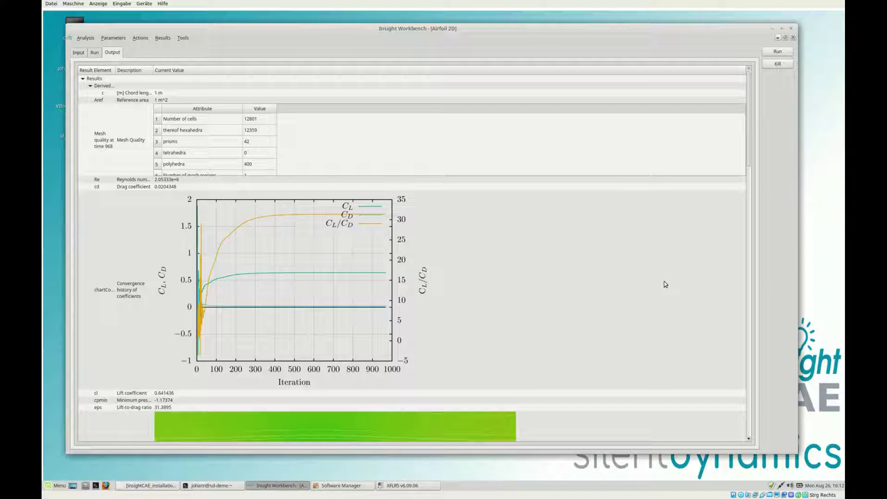
{"action": "left_click_drag", "start_coordinate": [749, 148], "coordinate": [749, 212]}
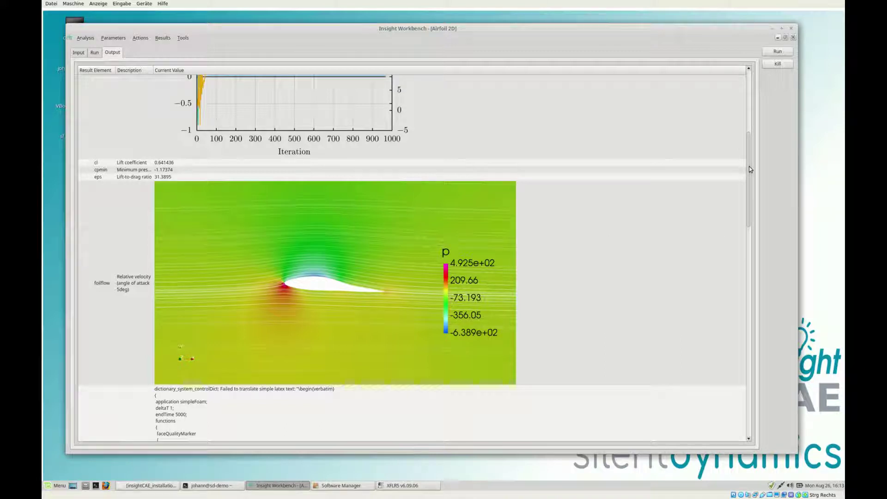
Scroll through the controlDict and fvSchemes listings, then return to the summary at the top.
{"action": "scroll", "coordinate": [749, 166], "scroll_direction": "down", "scroll_amount": 1}
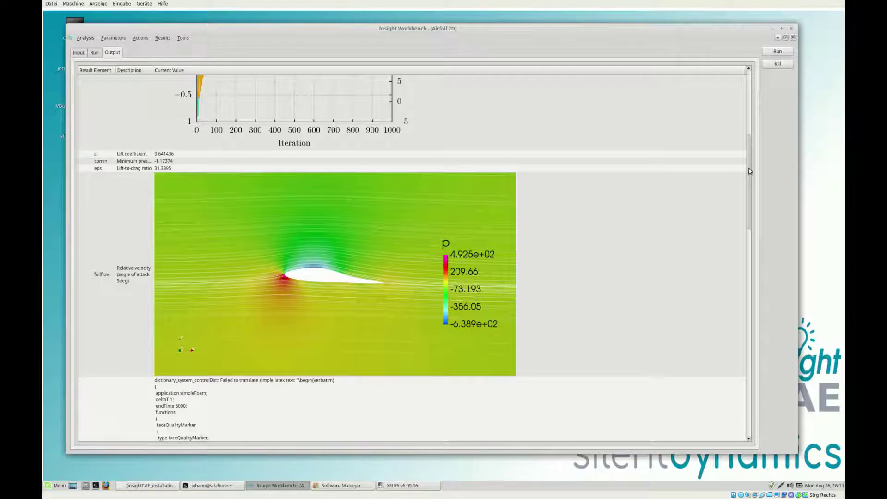
{"action": "left_click_drag", "start_coordinate": [749, 171], "coordinate": [744, 316]}
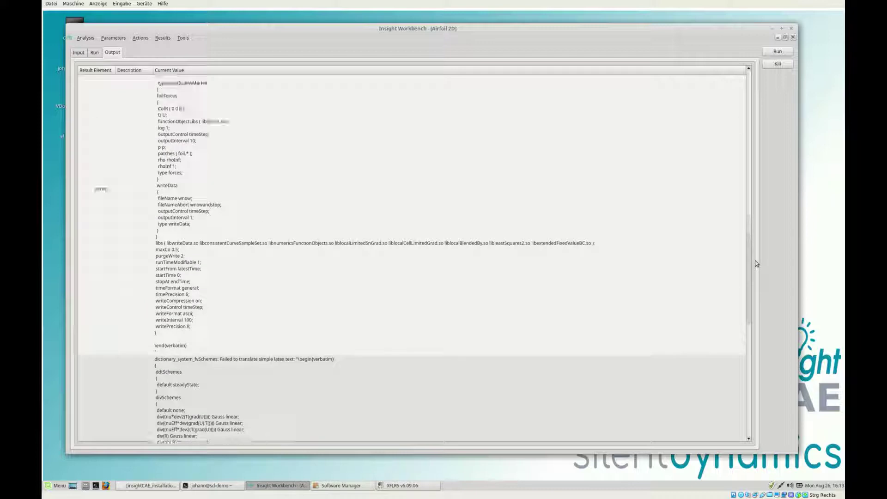
{"action": "mouse_move", "coordinate": [743, 316]}
{"action": "left_mouse_down"}
{"action": "mouse_move", "coordinate": [758, 223]}
{"action": "mouse_move", "coordinate": [758, 294]}
{"action": "mouse_move", "coordinate": [751, 87]}
{"action": "left_mouse_up"}
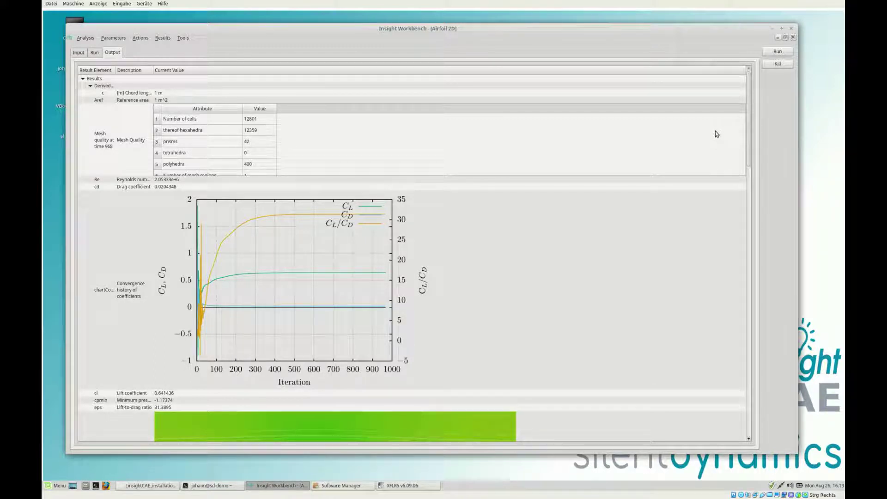
Save the results as a PDF report named report.pdf in testAirfoil5Deg.
{"action": "left_click", "coordinate": [164, 38]}
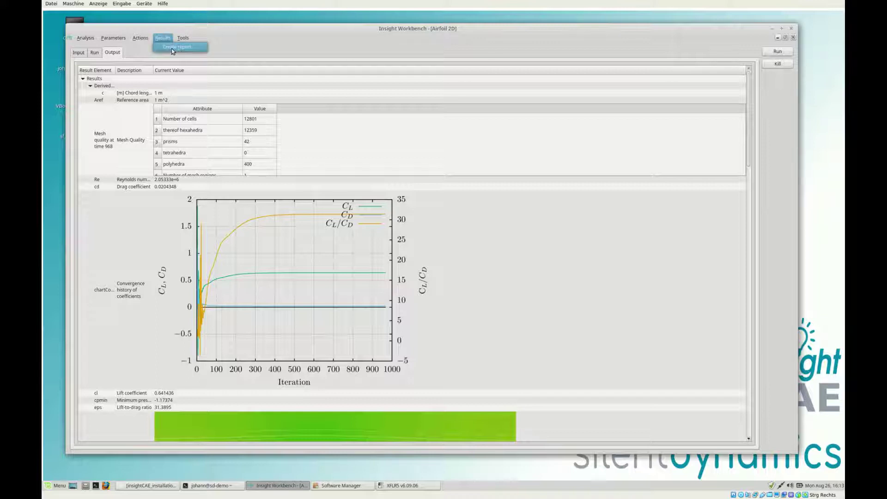
{"action": "left_click", "coordinate": [171, 48]}
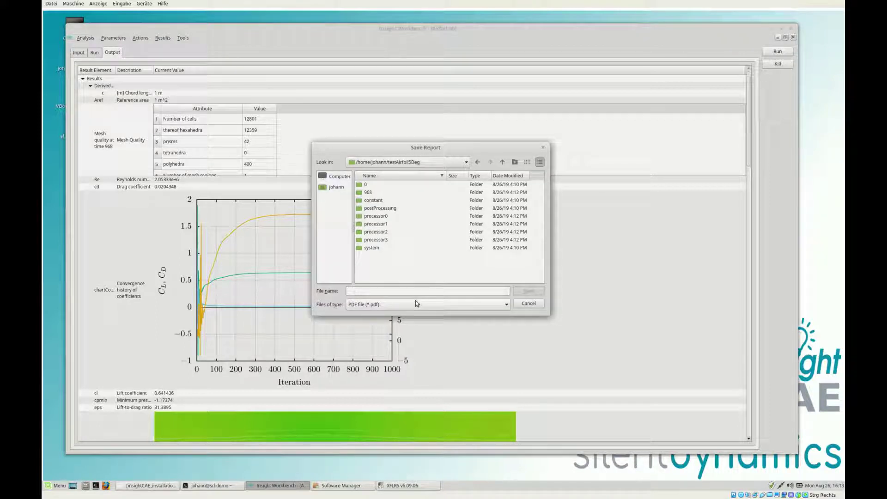
{"action": "left_click", "coordinate": [416, 304]}
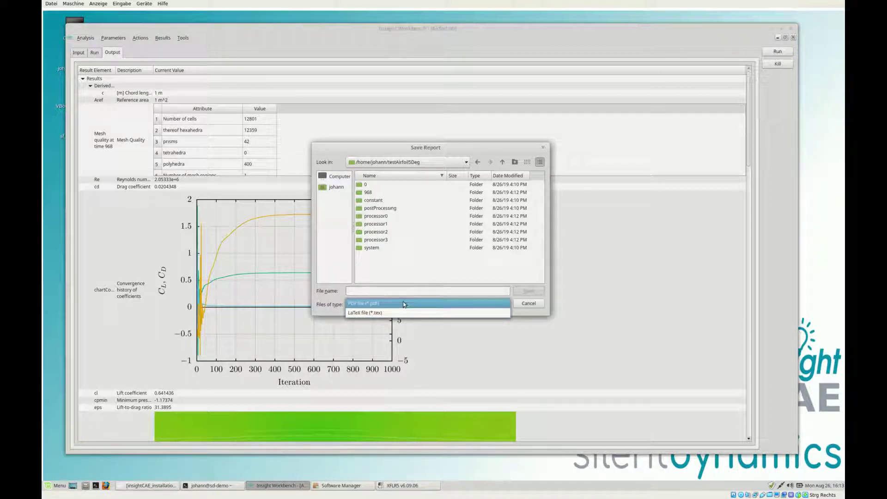
{"action": "left_click", "coordinate": [403, 304]}
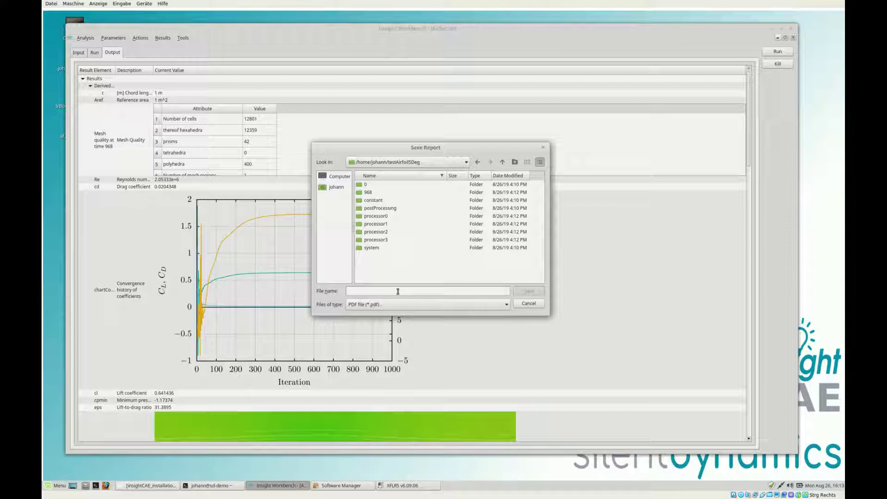
{"action": "type", "text": "report.pdf"}
{"action": "left_click", "coordinate": [530, 291]}
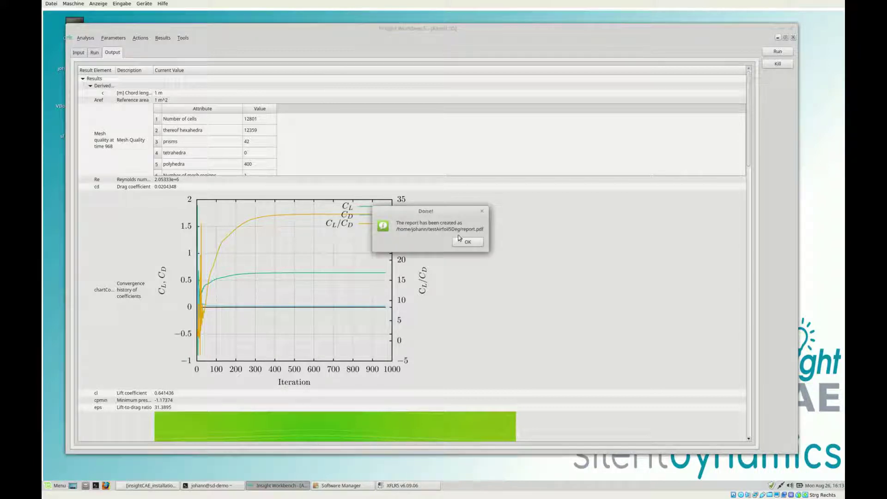
{"action": "left_click", "coordinate": [466, 242]}
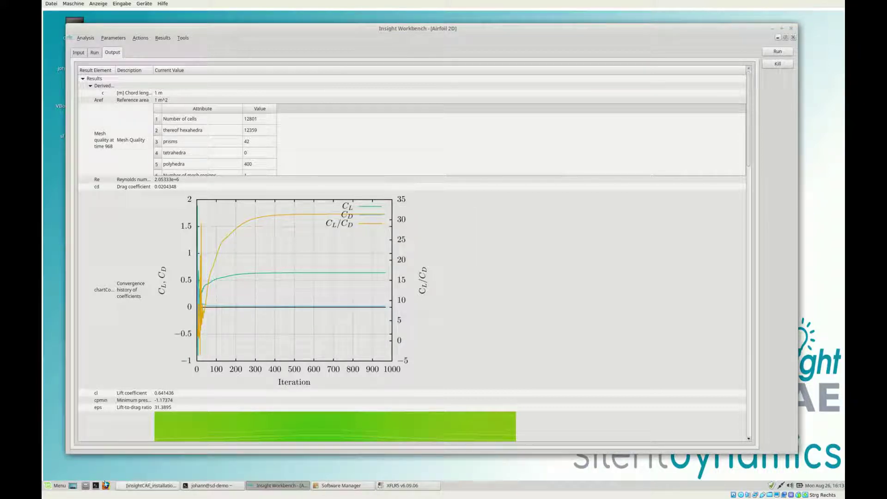
Open the home folder in the file manager and enter testAirfoil5Deg.
{"action": "left_click", "coordinate": [85, 485]}
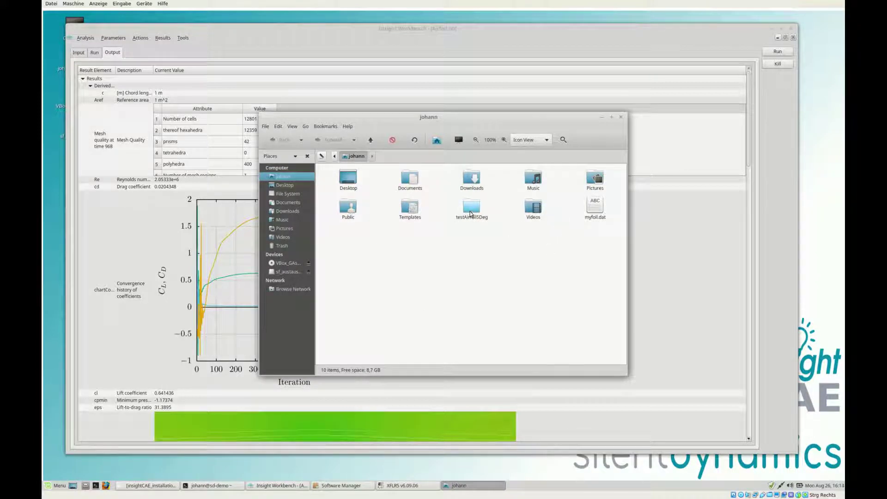
{"action": "double_click", "coordinate": [470, 214]}
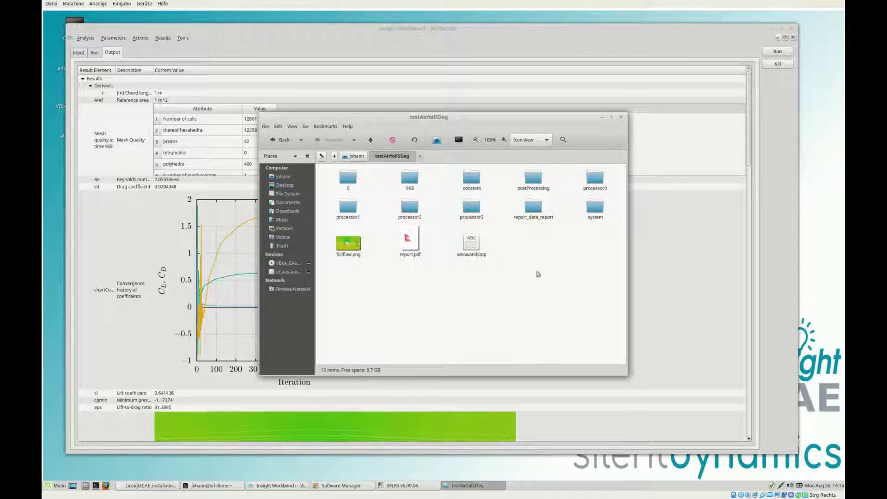
Open report.pdf and jump via the Index to Introduction and Input Parameters.
{"action": "double_click", "coordinate": [410, 247]}
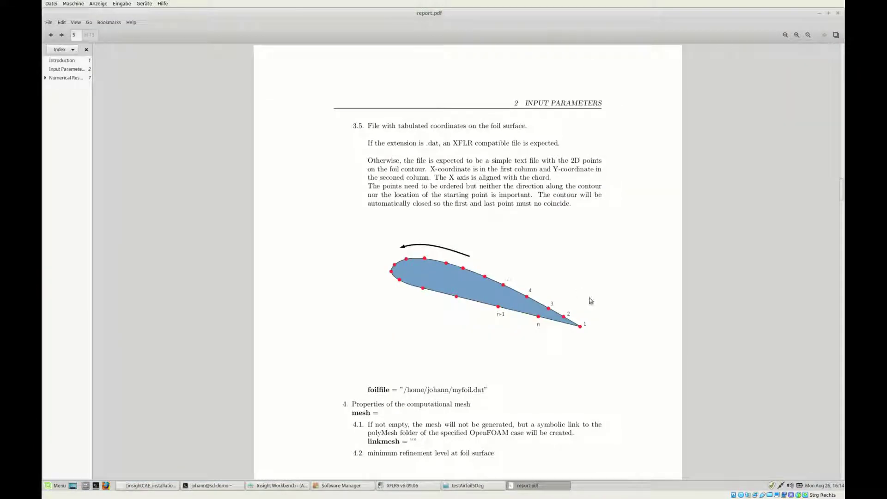
{"action": "scroll", "coordinate": [631, 270], "scroll_direction": "down", "scroll_amount": 1, "text": "ctrl"}
{"action": "scroll", "coordinate": [639, 268], "scroll_direction": "down", "scroll_amount": 1, "text": "ctrl"}
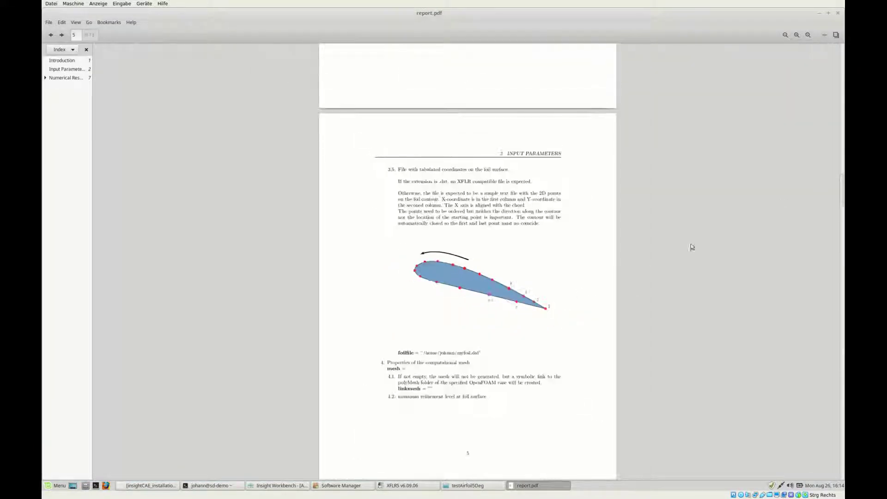
{"action": "scroll", "coordinate": [837, 195], "scroll_direction": "up", "scroll_amount": 5}
{"action": "left_click", "coordinate": [62, 61]}
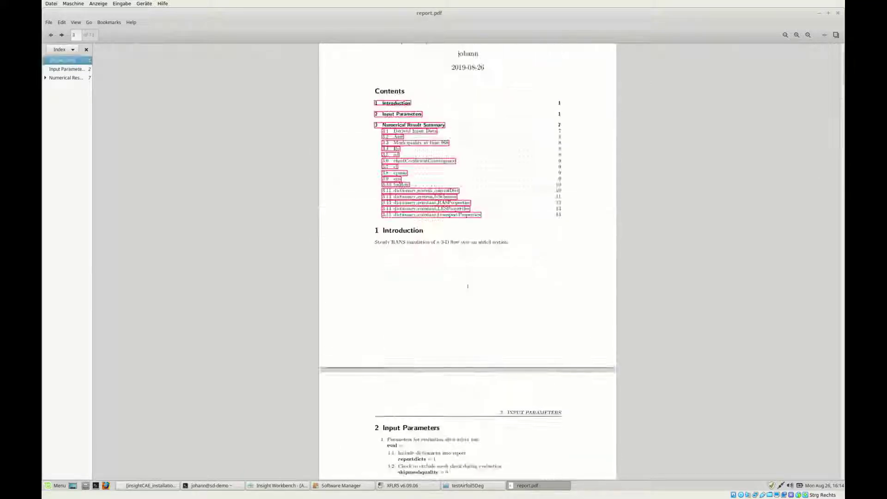
{"action": "left_click", "coordinate": [65, 69]}
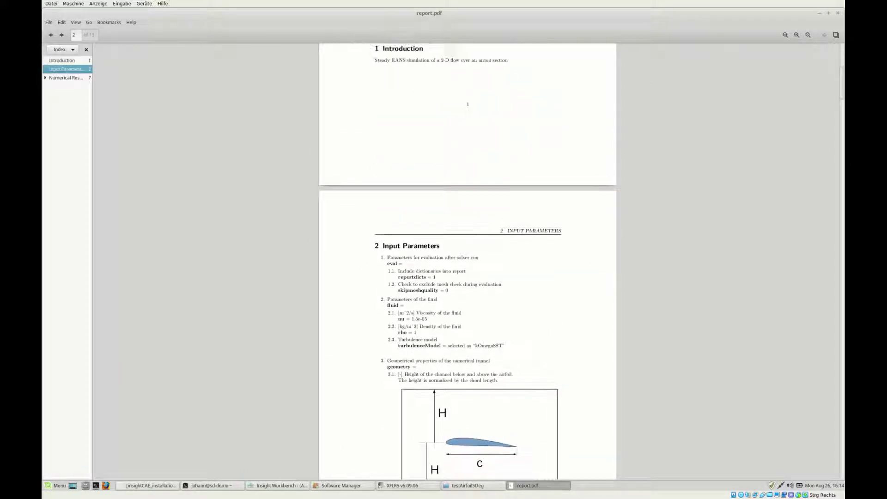
Page through the input parameters to the foil coordinate file, briefly highlighting alpha = 5.
{"action": "scroll", "coordinate": [467, 259], "scroll_direction": "down", "scroll_amount": 2}
{"action": "scroll", "coordinate": [467, 258], "scroll_direction": "down", "scroll_amount": 2}
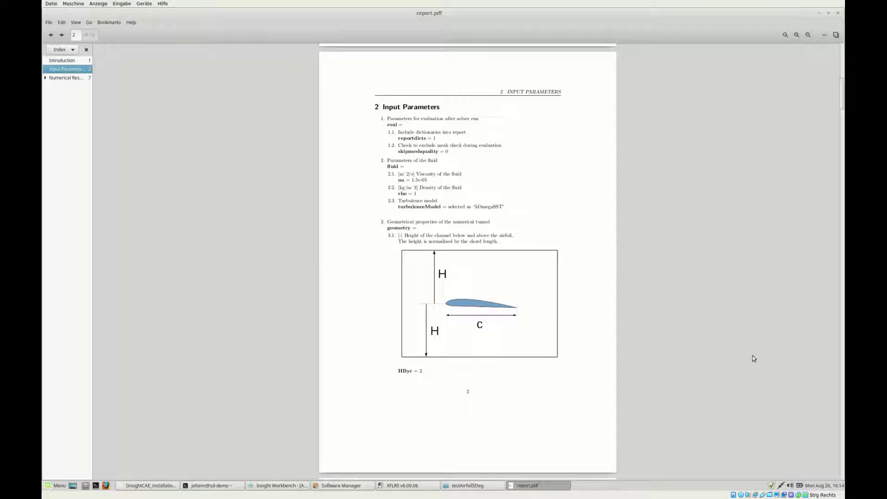
{"action": "scroll", "coordinate": [557, 353], "scroll_direction": "down", "scroll_amount": 4}
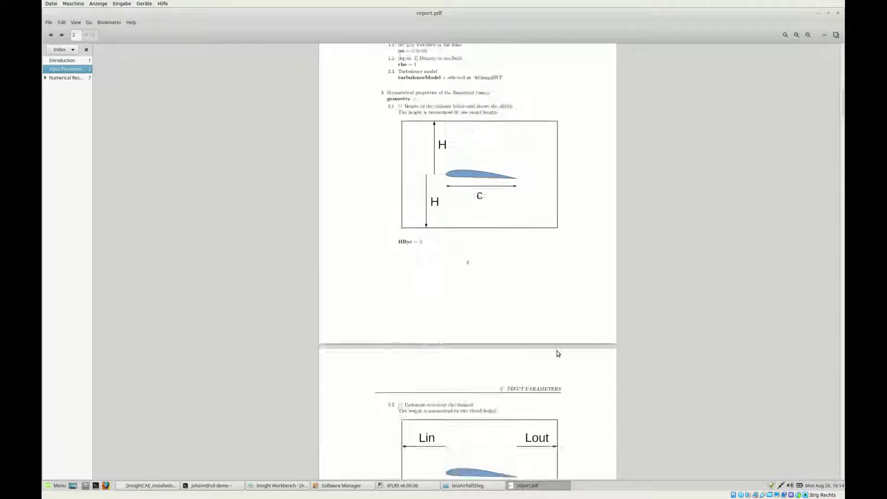
{"action": "scroll", "coordinate": [563, 330], "scroll_direction": "down", "scroll_amount": 1}
{"action": "scroll", "coordinate": [564, 329], "scroll_direction": "down", "scroll_amount": 8}
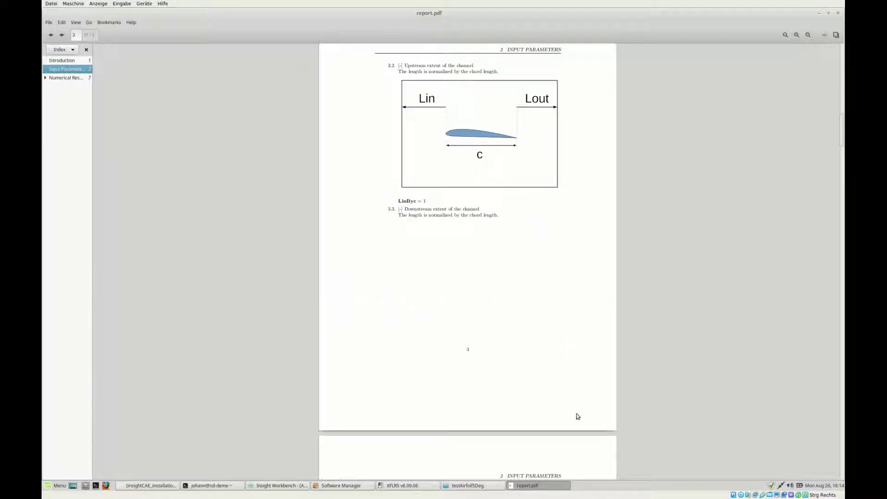
{"action": "scroll", "coordinate": [578, 422], "scroll_direction": "down", "scroll_amount": 5}
{"action": "scroll", "coordinate": [579, 420], "scroll_direction": "down", "scroll_amount": 3}
{"action": "scroll", "coordinate": [581, 422], "scroll_direction": "down", "scroll_amount": 2}
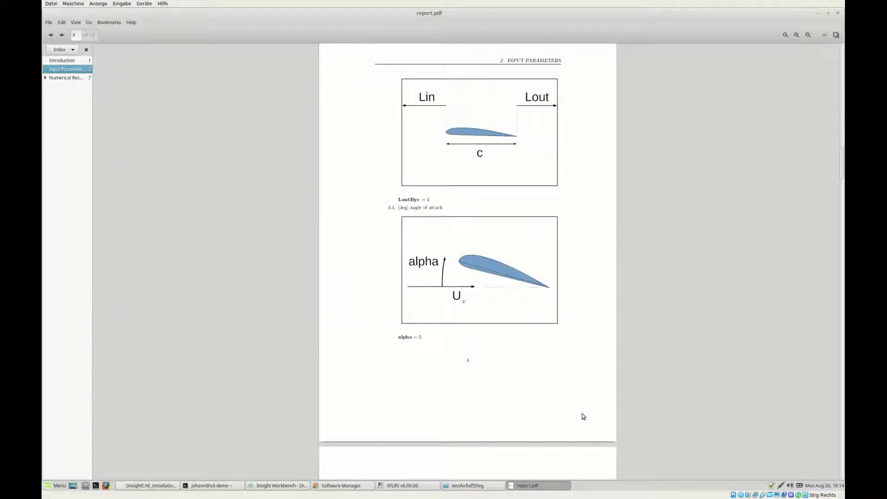
{"action": "left_click_drag", "start_coordinate": [434, 337], "coordinate": [404, 338]}
{"action": "left_click", "coordinate": [441, 343]}
{"action": "scroll", "coordinate": [448, 350], "scroll_direction": "down", "scroll_amount": 5}
{"action": "scroll", "coordinate": [447, 350], "scroll_direction": "down", "scroll_amount": 2}
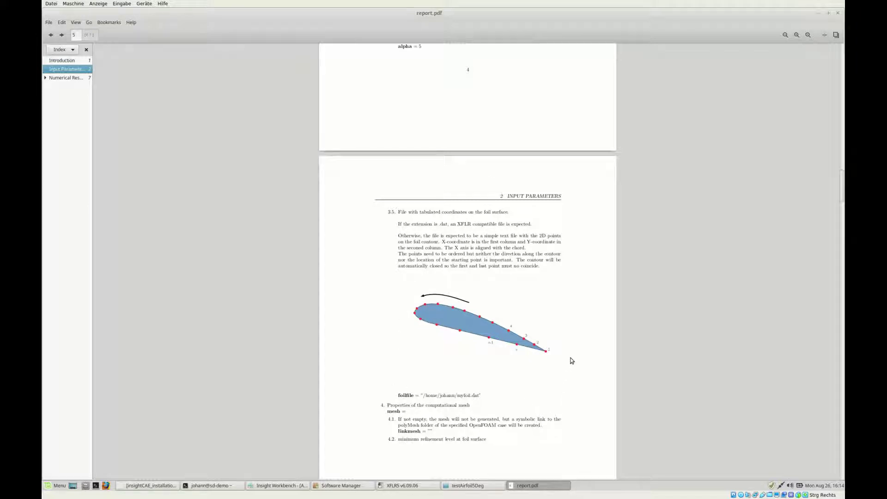
Scroll through the report's Numerical Result Summary down to section 3.10 foilflow.
{"action": "scroll", "coordinate": [568, 359], "scroll_direction": "down", "scroll_amount": 1}
{"action": "scroll", "coordinate": [571, 356], "scroll_direction": "down", "scroll_amount": 5}
{"action": "scroll", "coordinate": [572, 355], "scroll_direction": "down", "scroll_amount": 5}
{"action": "scroll", "coordinate": [573, 356], "scroll_direction": "down", "scroll_amount": 5}
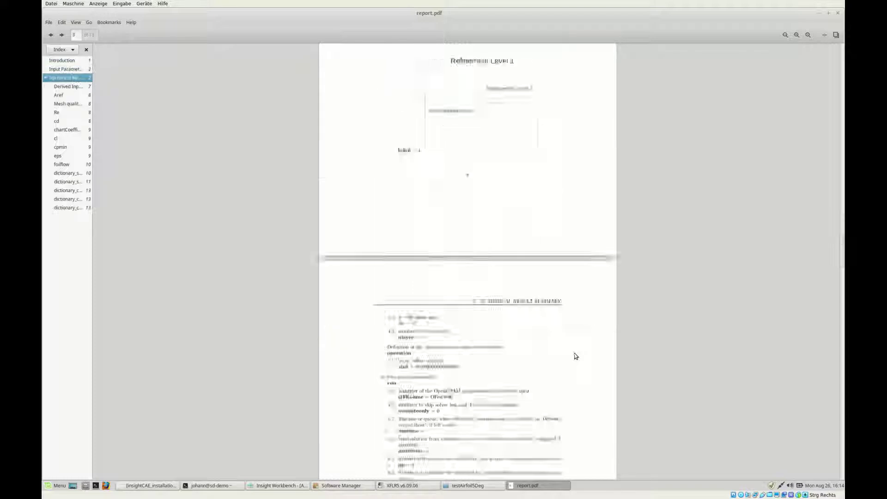
{"action": "scroll", "coordinate": [574, 355], "scroll_direction": "down", "scroll_amount": 2}
{"action": "scroll", "coordinate": [574, 354], "scroll_direction": "down", "scroll_amount": 2}
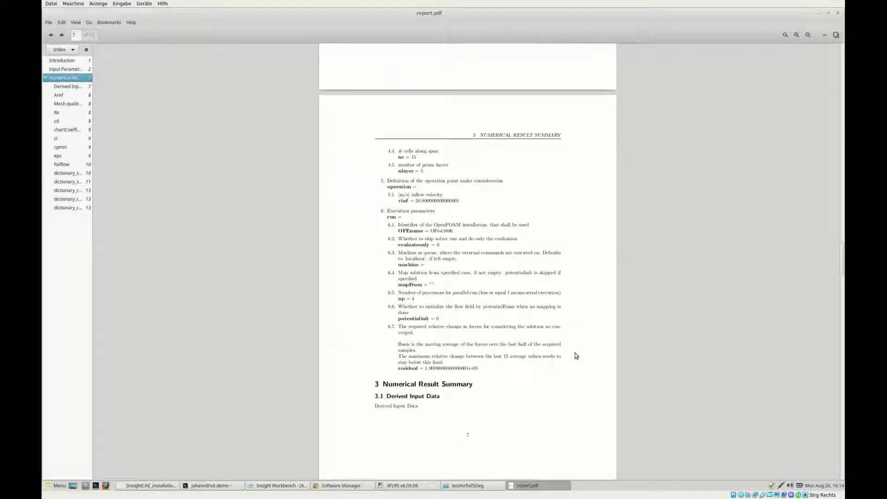
{"action": "scroll", "coordinate": [576, 356], "scroll_direction": "down", "scroll_amount": 4}
{"action": "scroll", "coordinate": [576, 356], "scroll_direction": "down", "scroll_amount": 2}
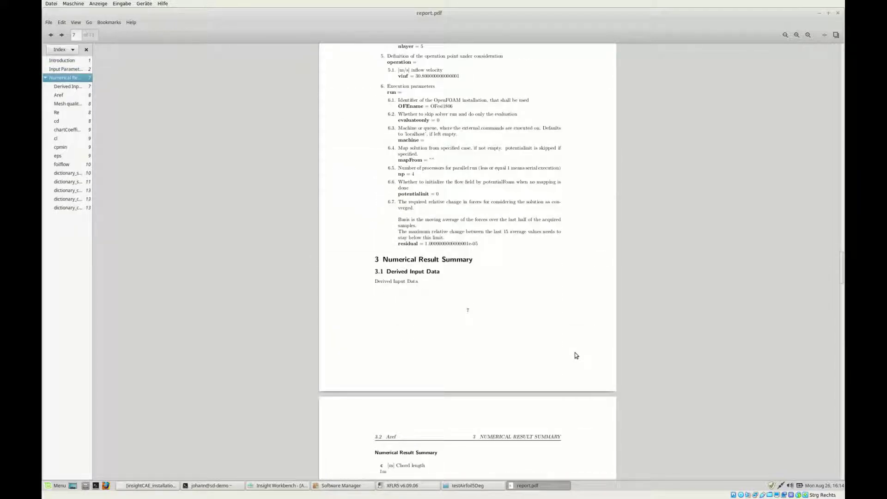
{"action": "scroll", "coordinate": [575, 353], "scroll_direction": "down", "scroll_amount": 8}
{"action": "scroll", "coordinate": [575, 353], "scroll_direction": "down", "scroll_amount": 3}
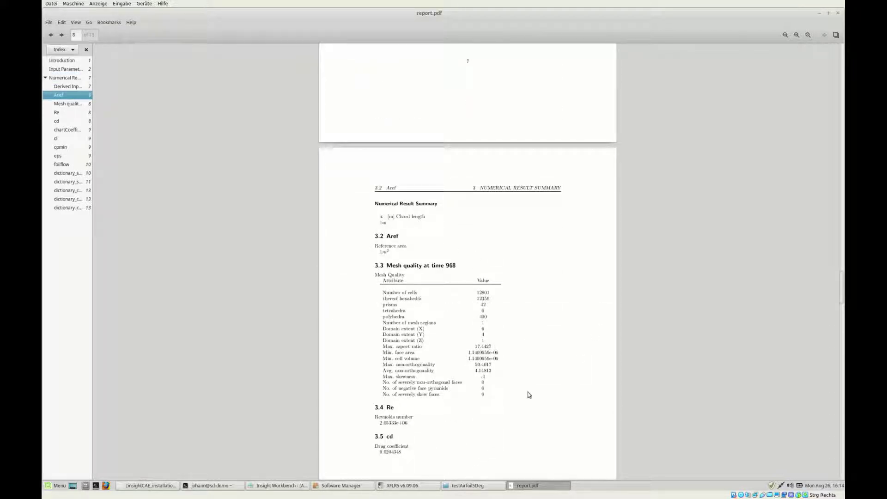
{"action": "scroll", "coordinate": [529, 395], "scroll_direction": "down", "scroll_amount": 7}
{"action": "scroll", "coordinate": [527, 395], "scroll_direction": "down", "scroll_amount": 2}
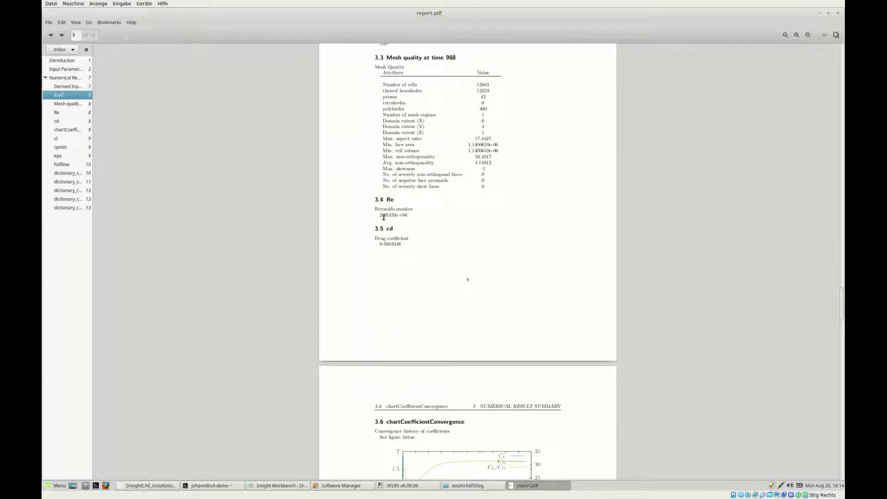
{"action": "scroll", "coordinate": [550, 328], "scroll_direction": "down", "scroll_amount": 3}
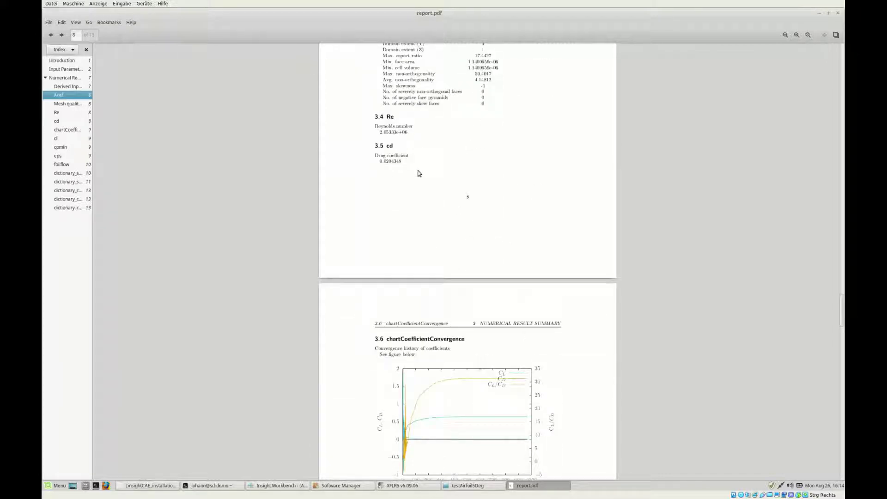
{"action": "scroll", "coordinate": [605, 392], "scroll_direction": "down", "scroll_amount": 4}
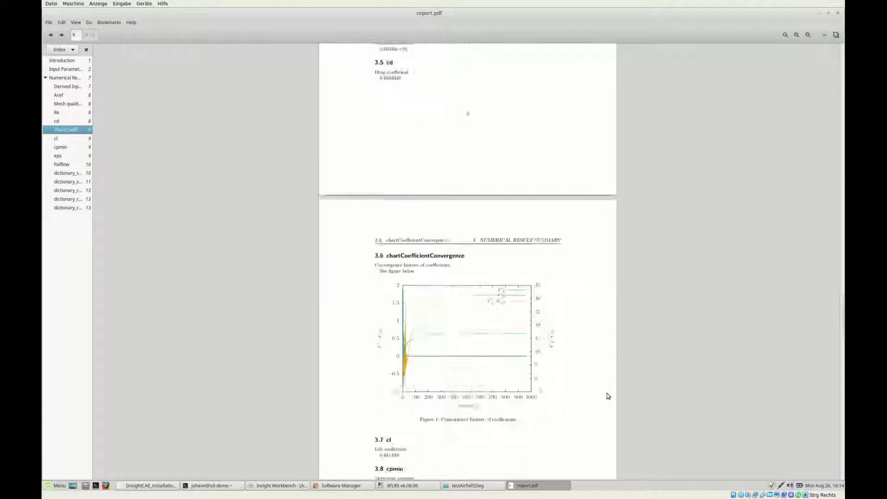
{"action": "scroll", "coordinate": [608, 389], "scroll_direction": "down", "scroll_amount": 3}
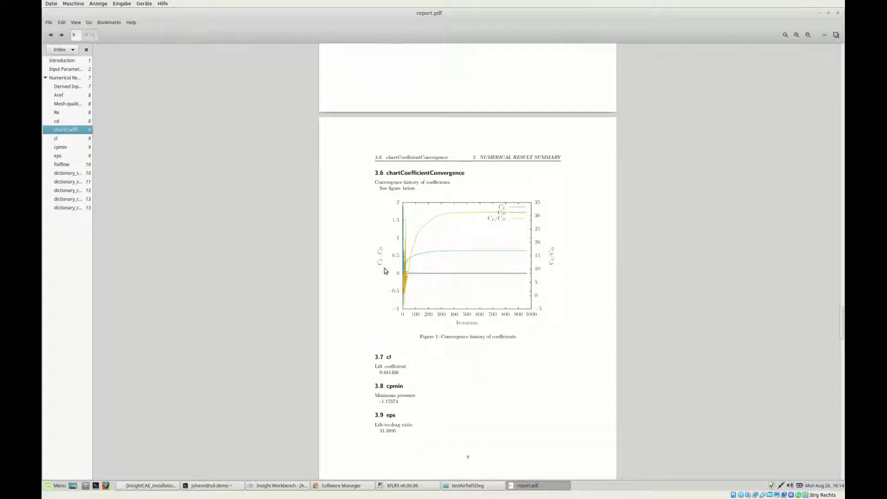
{"action": "scroll", "coordinate": [508, 397], "scroll_direction": "down", "scroll_amount": 3}
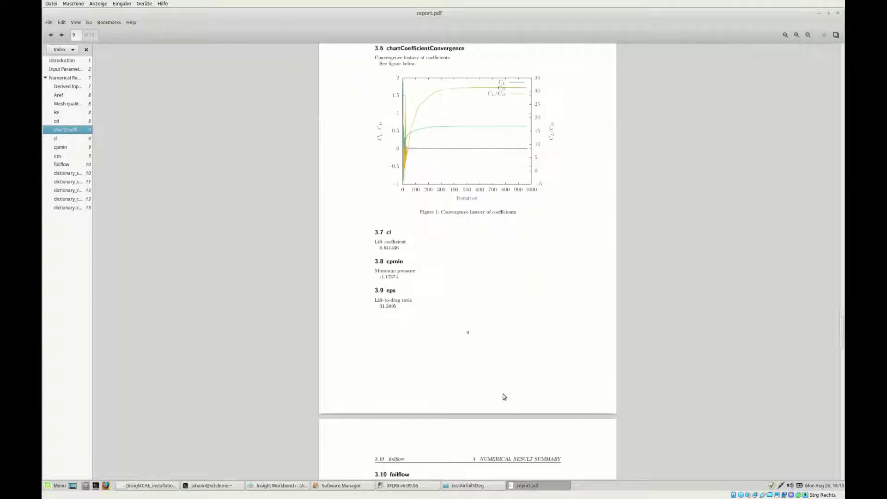
{"action": "scroll", "coordinate": [506, 384], "scroll_direction": "down", "scroll_amount": 3}
Examine the foilflow pressure figure closely, then close the report viewer.
{"action": "scroll", "coordinate": [503, 366], "scroll_direction": "up", "scroll_amount": 2, "text": "ctrl"}
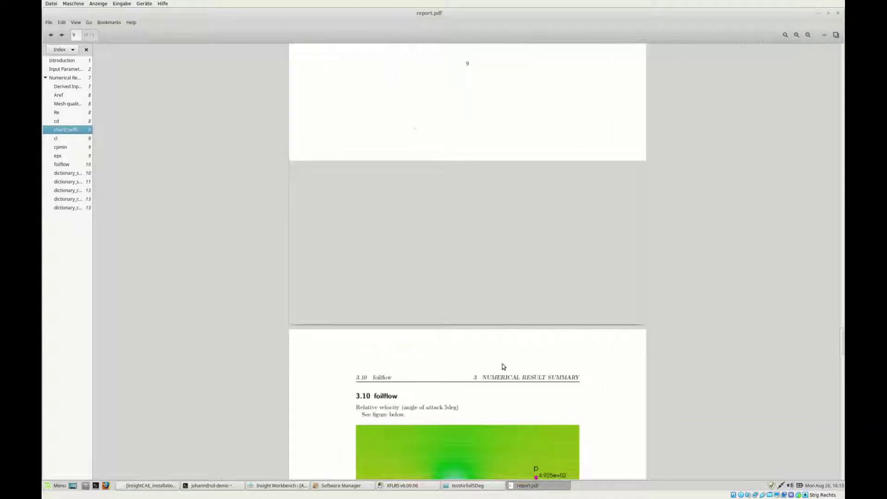
{"action": "scroll", "coordinate": [503, 367], "scroll_direction": "up", "scroll_amount": 1, "text": "ctrl"}
{"action": "scroll", "coordinate": [509, 365], "scroll_direction": "down", "scroll_amount": 5}
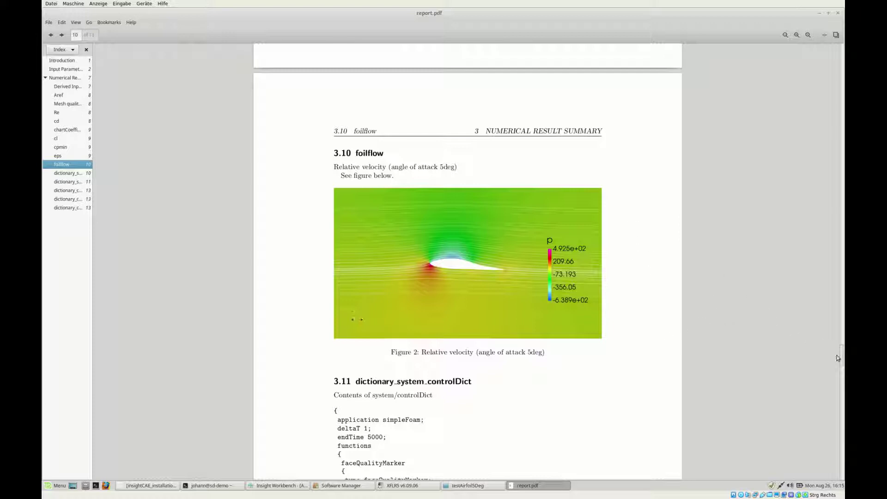
{"action": "left_click_drag", "start_coordinate": [842, 359], "coordinate": [841, 356]}
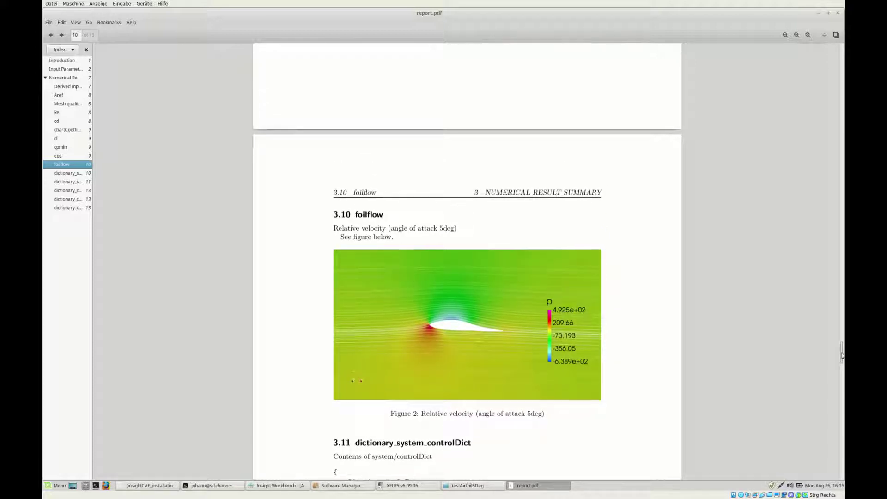
{"action": "scroll", "coordinate": [842, 356], "scroll_direction": "up", "scroll_amount": 2}
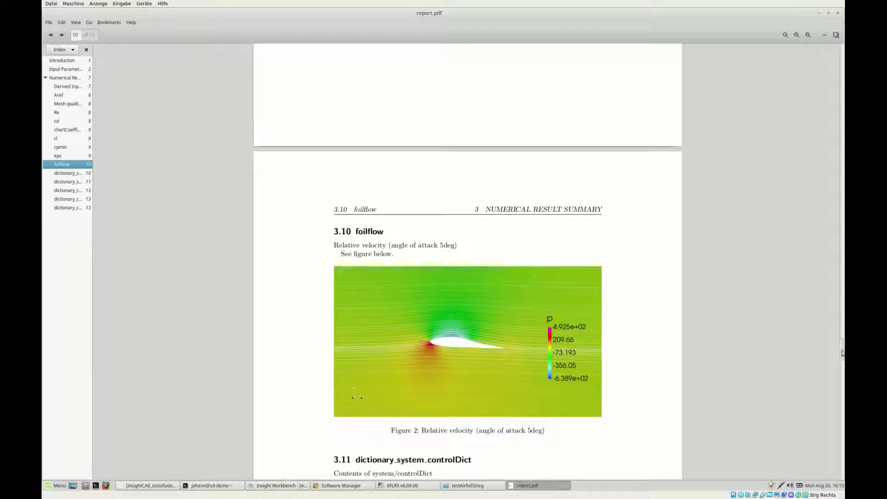
{"action": "left_click_drag", "start_coordinate": [842, 352], "coordinate": [842, 345]}
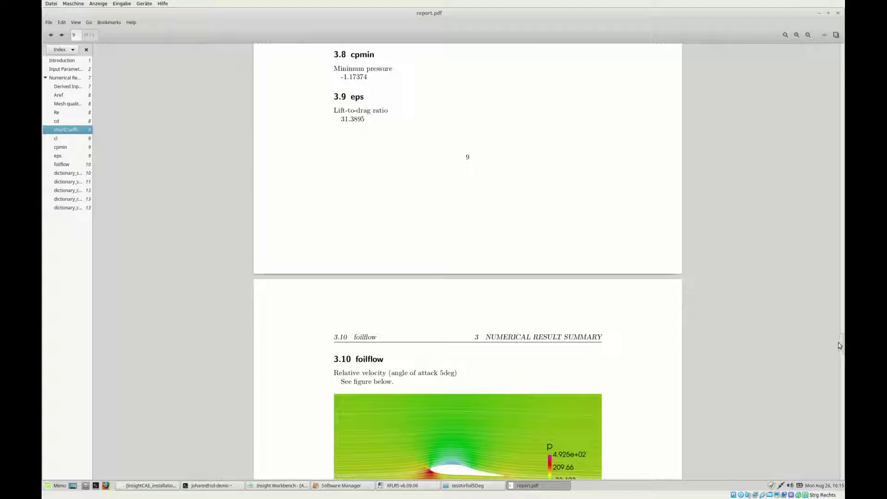
{"action": "scroll", "coordinate": [841, 347], "scroll_direction": "down", "scroll_amount": 5}
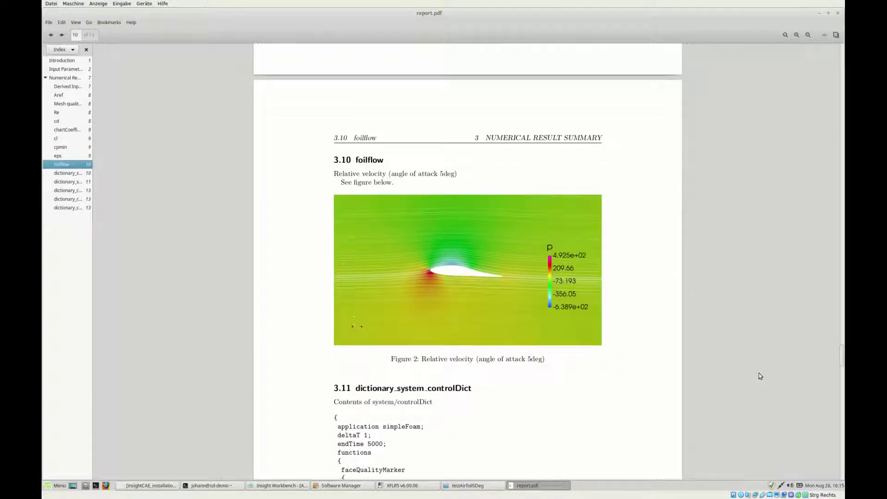
{"action": "scroll", "coordinate": [778, 299], "scroll_direction": "up", "scroll_amount": 5}
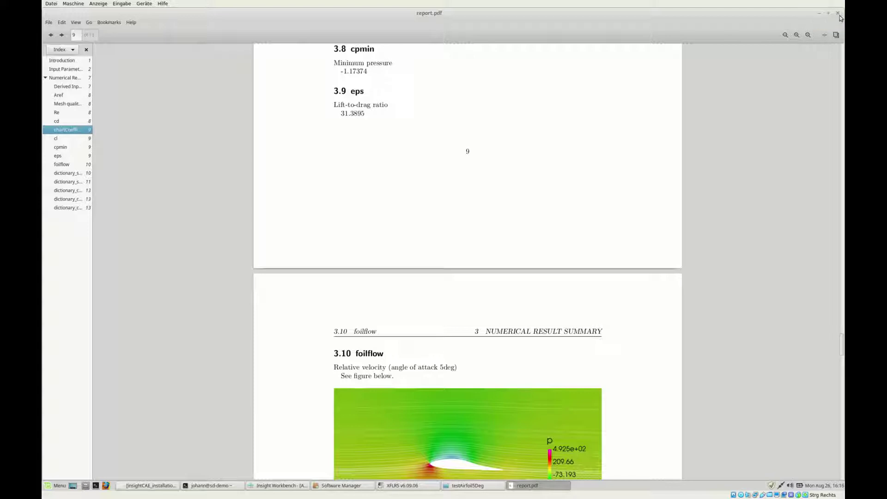
{"action": "left_click", "coordinate": [840, 15]}
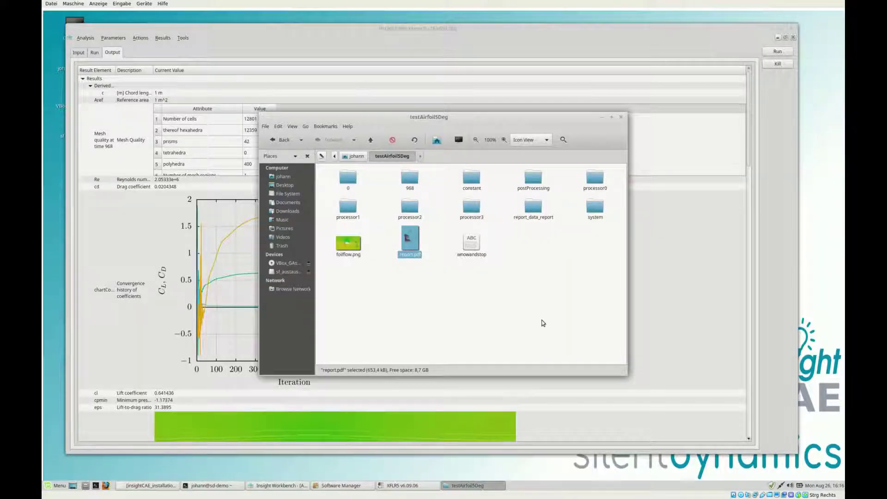
Launch ParaView on the testAirfoil5Deg case from the workbench's OpenFOAM tools, selecting all mesh regions.
{"action": "left_click", "coordinate": [602, 117]}
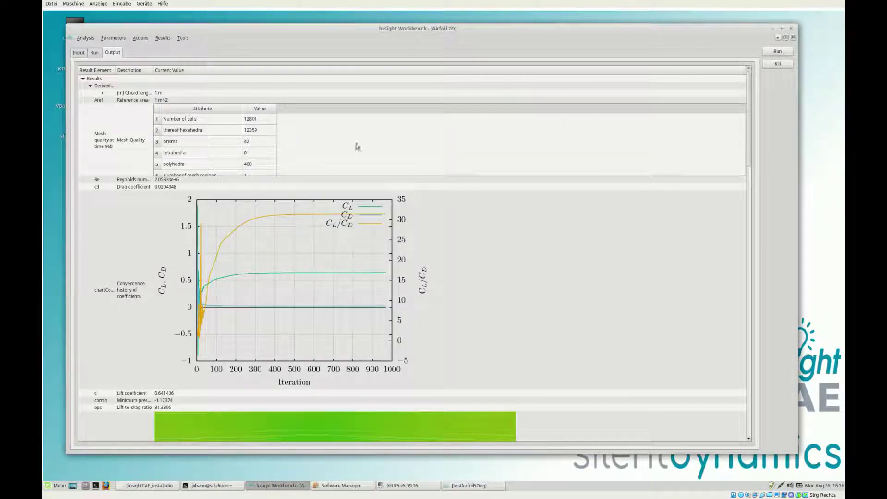
{"action": "left_click", "coordinate": [181, 40]}
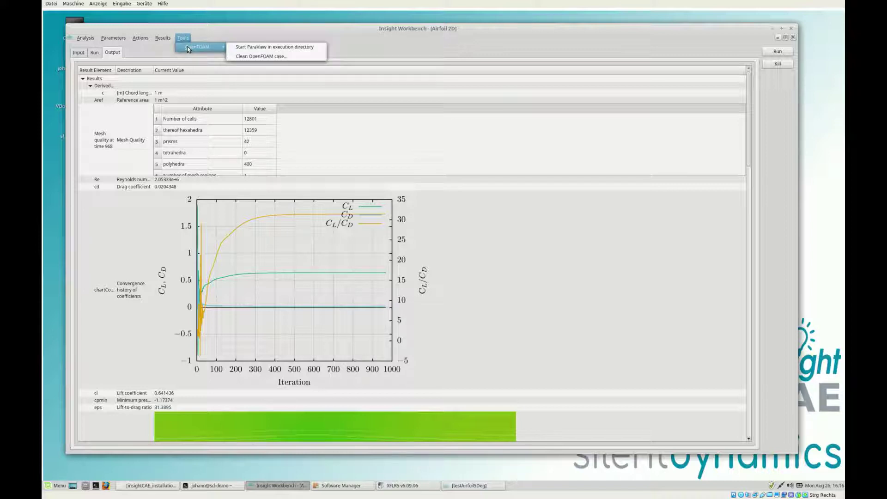
{"action": "mouse_move", "coordinate": [196, 46]}
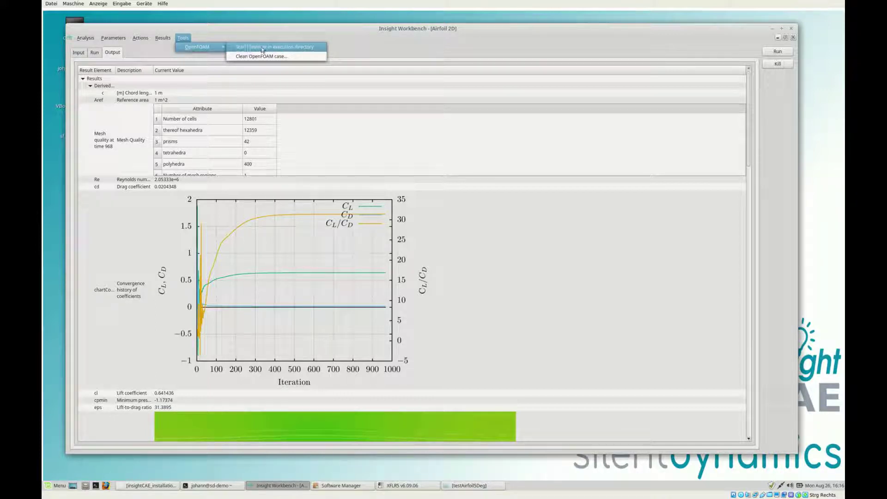
{"action": "left_click", "coordinate": [262, 48]}
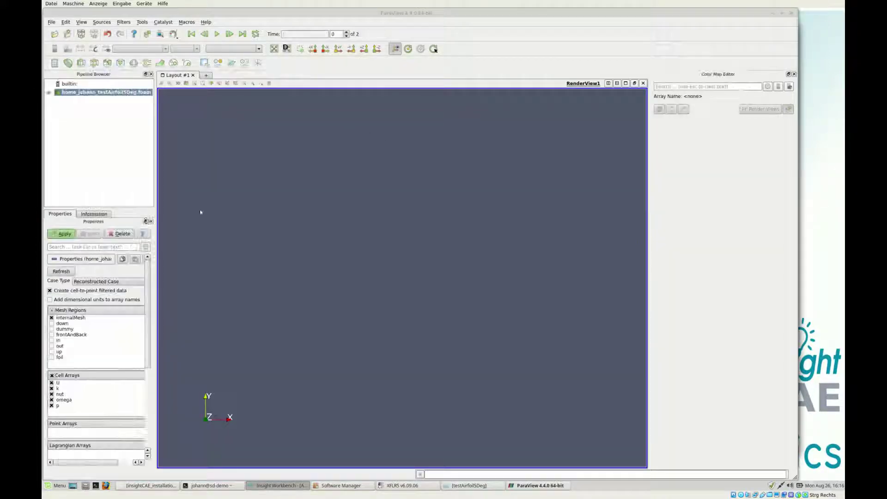
{"action": "left_click", "coordinate": [53, 311]}
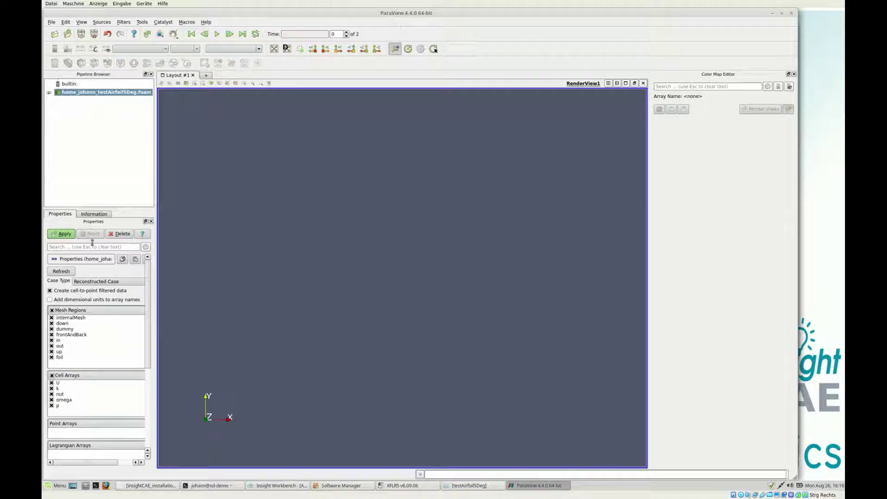
Load the regions and show pressure at the final time step in Rainbow Desaturated, rescaled to data range.
{"action": "left_click", "coordinate": [62, 234]}
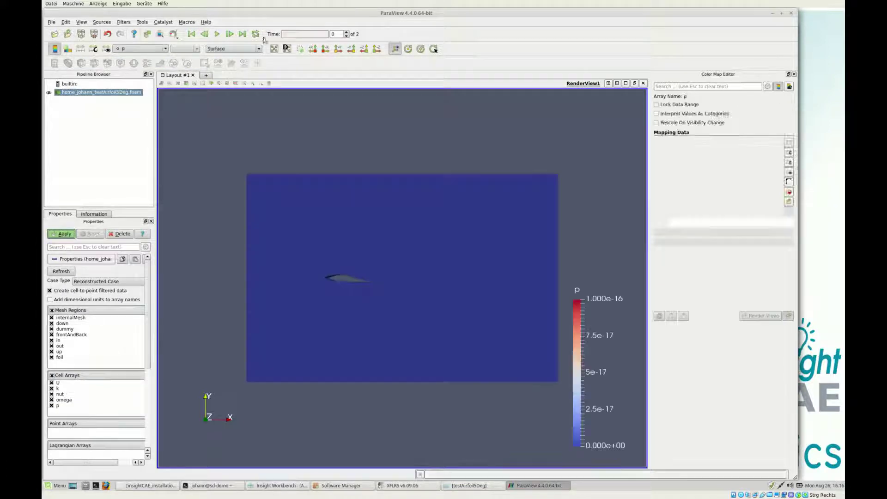
{"action": "left_click", "coordinate": [242, 34]}
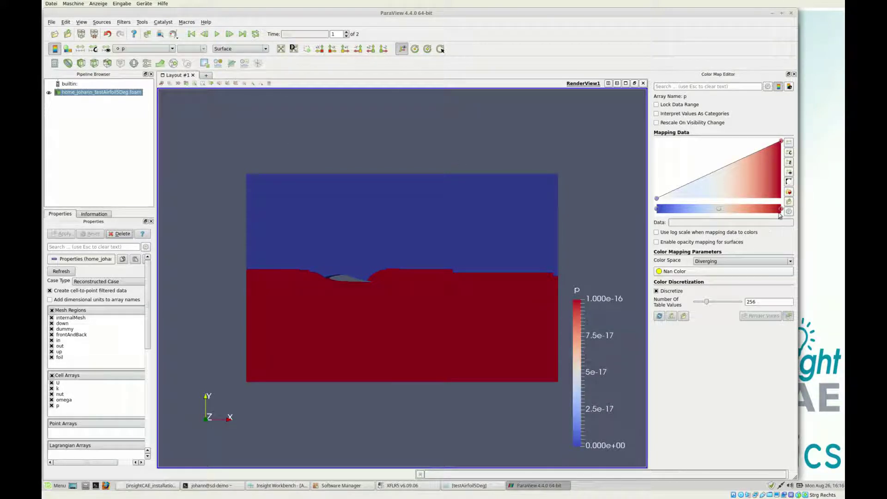
{"action": "left_click", "coordinate": [789, 191]}
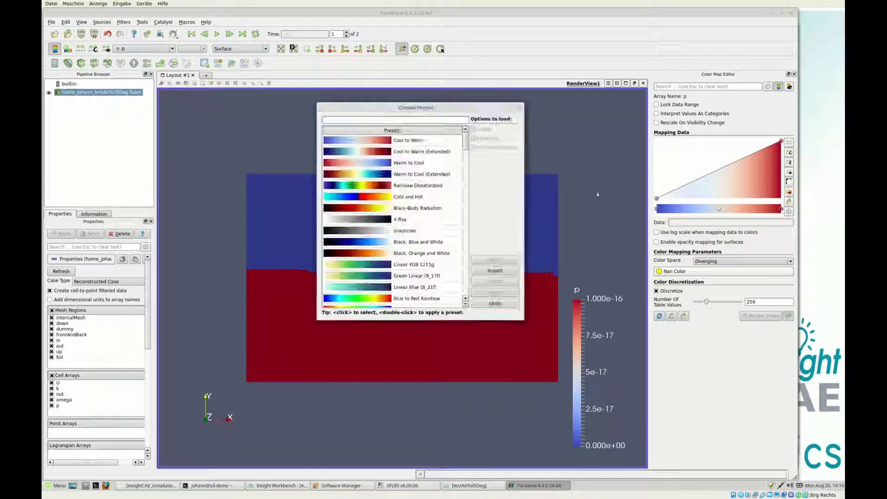
{"action": "left_click", "coordinate": [420, 187]}
{"action": "left_click", "coordinate": [492, 261]}
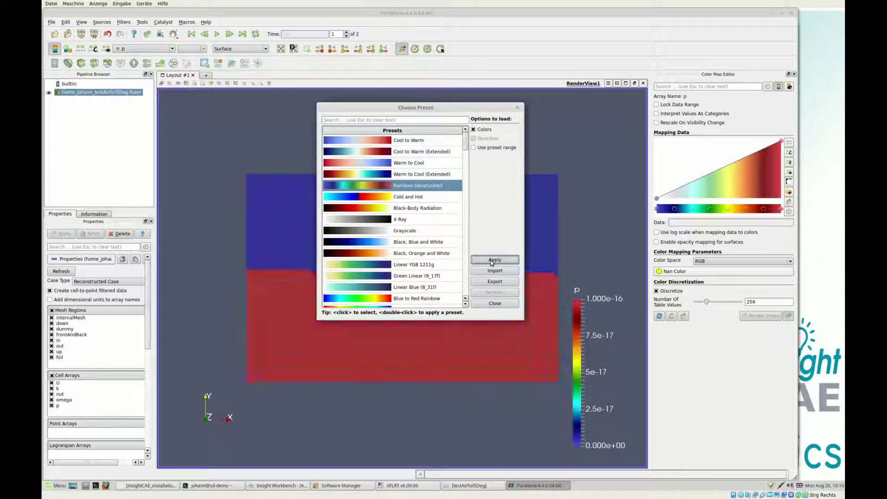
{"action": "left_click", "coordinate": [492, 303]}
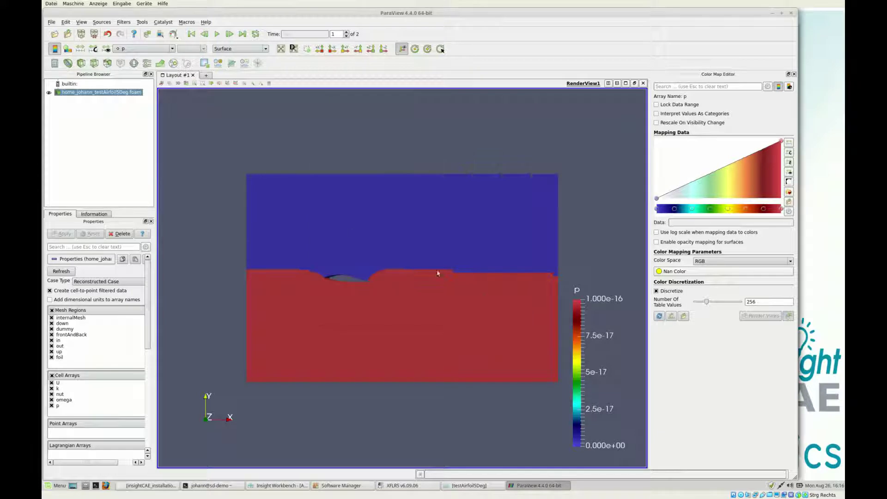
{"action": "left_click", "coordinate": [81, 50]}
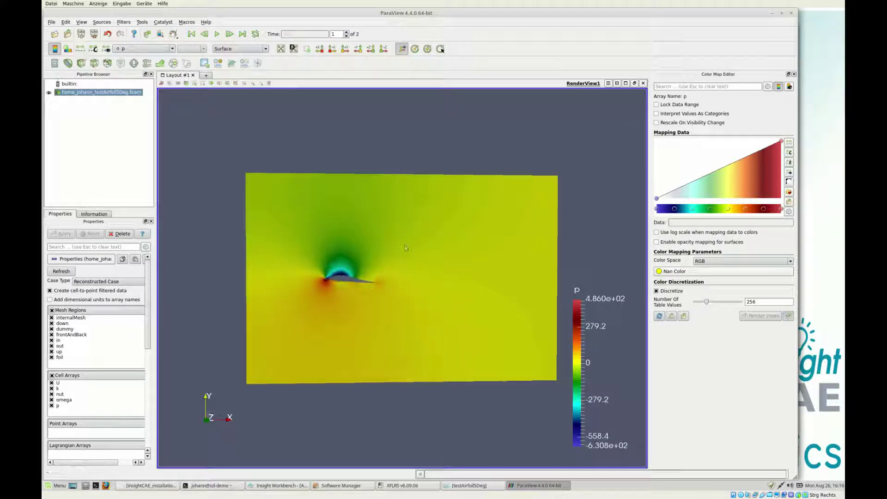
Discretize the pressure colour map into 12 bands and view the airfoil edge-on.
{"action": "left_click_drag", "start_coordinate": [351, 259], "coordinate": [346, 233]}
{"action": "scroll", "coordinate": [347, 234], "scroll_direction": "up", "scroll_amount": 5}
{"action": "scroll", "coordinate": [300, 295], "scroll_direction": "down", "scroll_amount": 5}
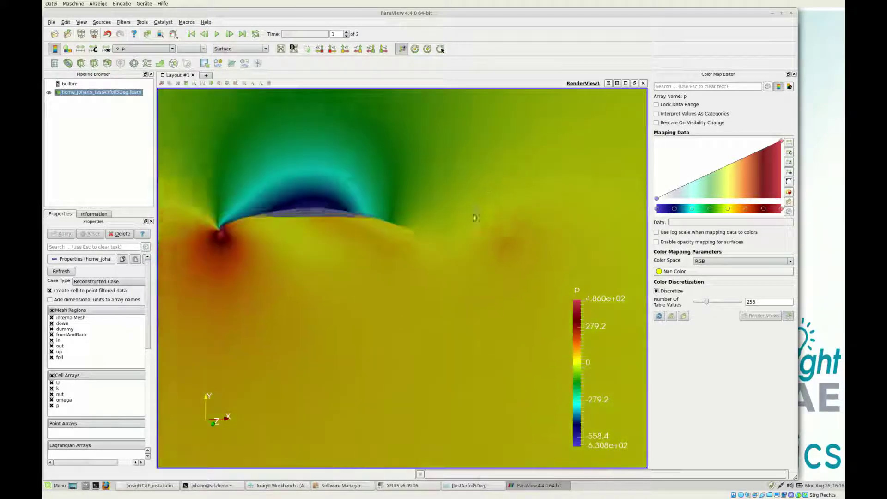
{"action": "mouse_move", "coordinate": [474, 215]}
{"action": "left_mouse_down"}
{"action": "mouse_move", "coordinate": [382, 241]}
{"action": "mouse_move", "coordinate": [322, 230]}
{"action": "mouse_move", "coordinate": [313, 213]}
{"action": "left_mouse_up"}
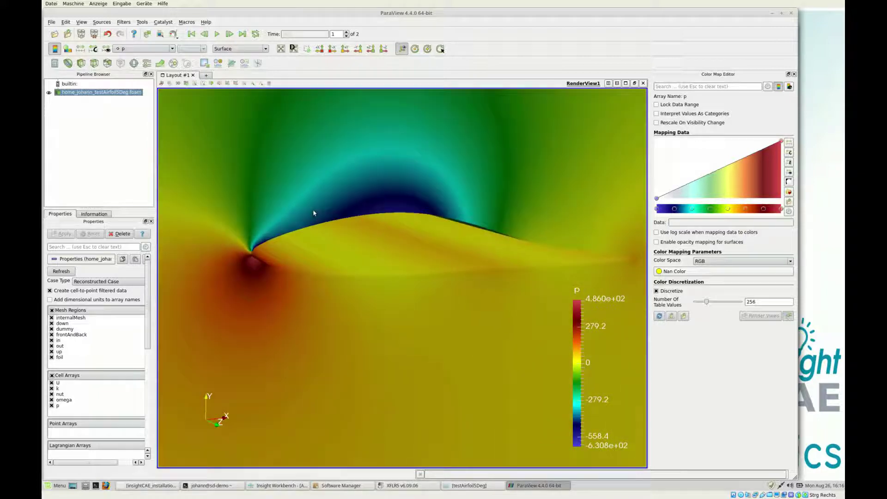
{"action": "double_click", "coordinate": [747, 301]}
{"action": "type", "text": "12"}
{"action": "key", "text": "Return"}
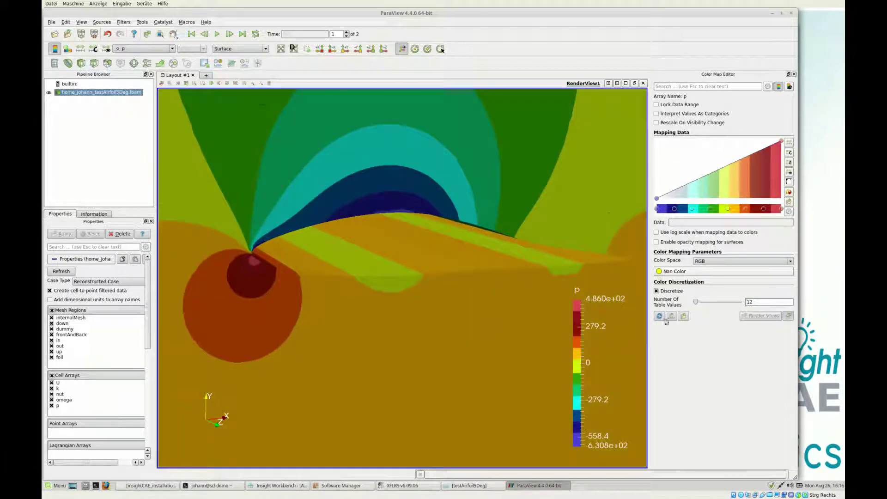
{"action": "mouse_move", "coordinate": [344, 299]}
{"action": "left_mouse_down"}
{"action": "mouse_move", "coordinate": [333, 229]}
{"action": "mouse_move", "coordinate": [343, 229]}
{"action": "left_mouse_up"}
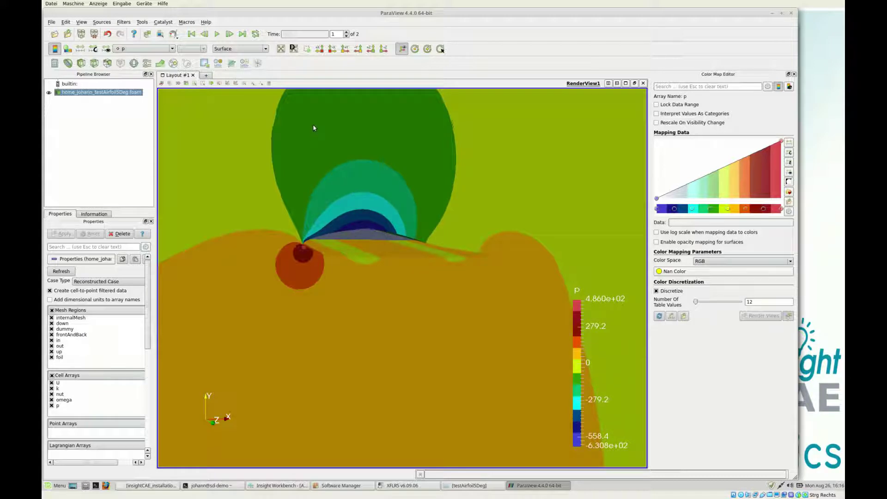
{"action": "scroll", "coordinate": [318, 139], "scroll_direction": "up", "scroll_amount": 1}
{"action": "scroll", "coordinate": [321, 142], "scroll_direction": "up", "scroll_amount": 2}
{"action": "scroll", "coordinate": [323, 157], "scroll_direction": "up", "scroll_amount": 3}
{"action": "scroll", "coordinate": [327, 174], "scroll_direction": "up", "scroll_amount": 1}
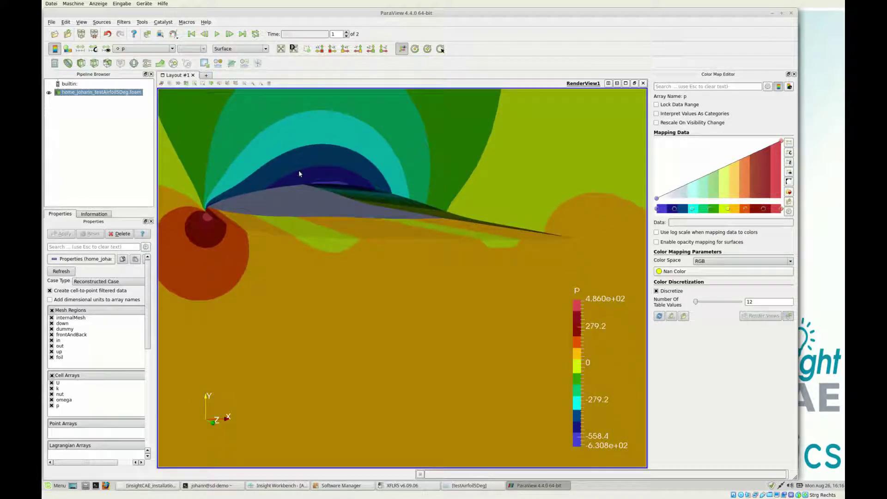
Display the mesh in solid colour as Surface With Edges and zoom in on the airfoil refinement.
{"action": "left_click", "coordinate": [153, 49]}
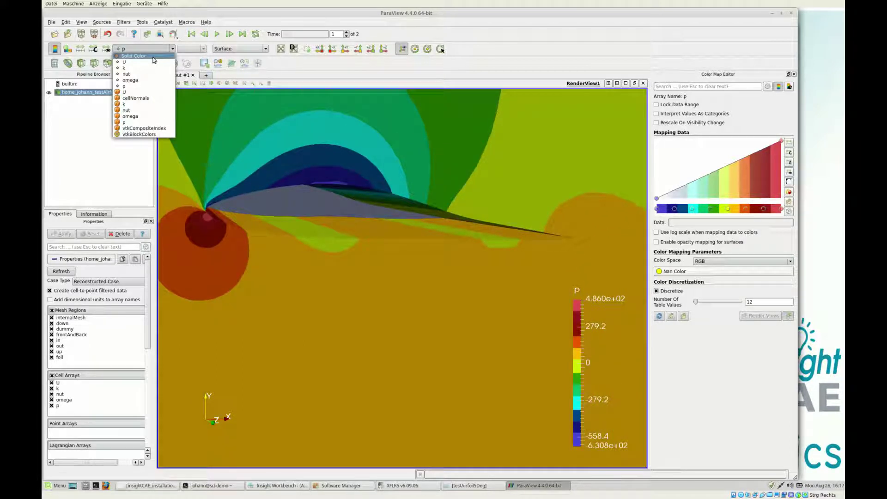
{"action": "left_click", "coordinate": [240, 49]}
{"action": "left_click", "coordinate": [243, 81]}
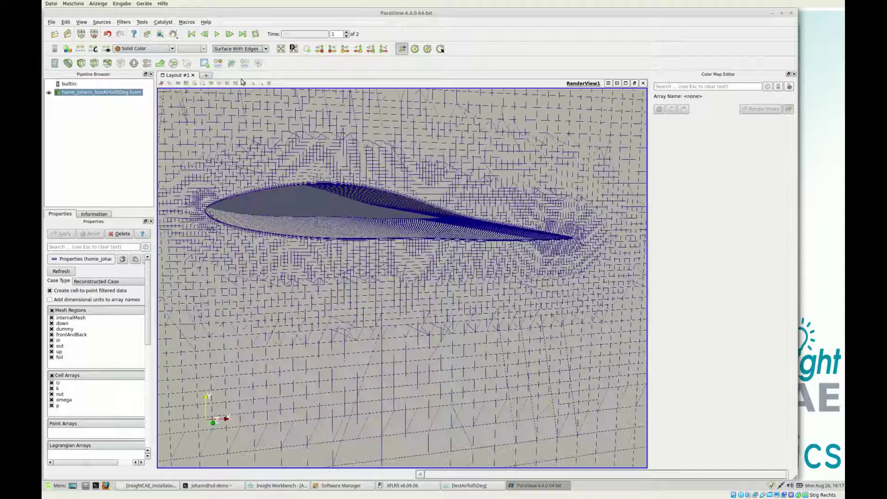
{"action": "mouse_move", "coordinate": [288, 169]}
{"action": "left_mouse_down"}
{"action": "mouse_move", "coordinate": [616, 290]}
{"action": "mouse_move", "coordinate": [521, 270]}
{"action": "left_mouse_up"}
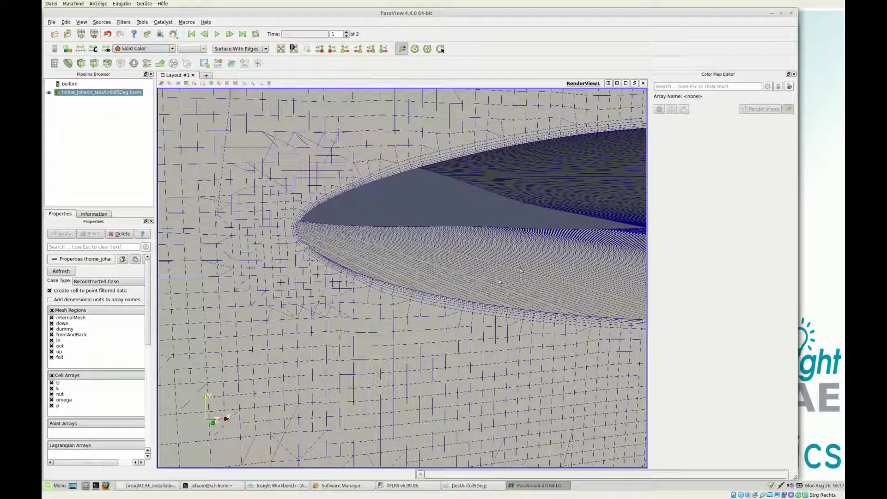
{"action": "scroll", "coordinate": [467, 175], "scroll_direction": "down", "scroll_amount": 2}
{"action": "scroll", "coordinate": [467, 176], "scroll_direction": "down", "scroll_amount": 2}
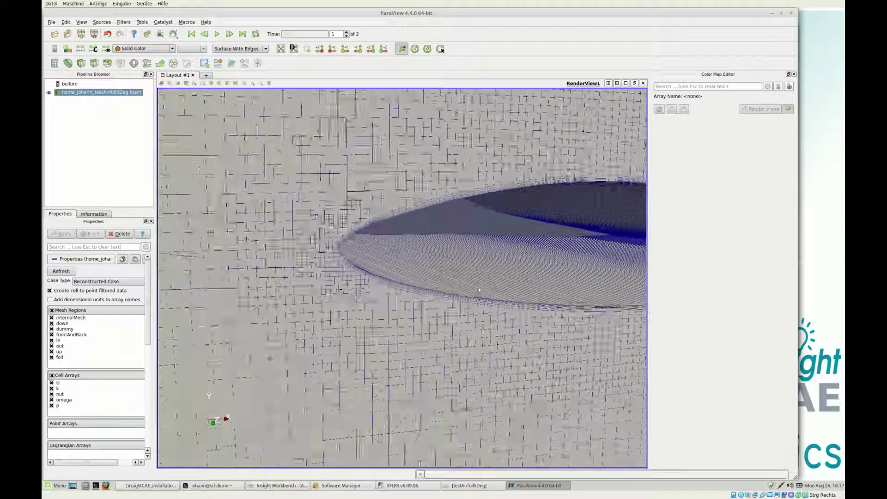
{"action": "scroll", "coordinate": [466, 175], "scroll_direction": "down", "scroll_amount": 2}
{"action": "scroll", "coordinate": [467, 175], "scroll_direction": "down", "scroll_amount": 2}
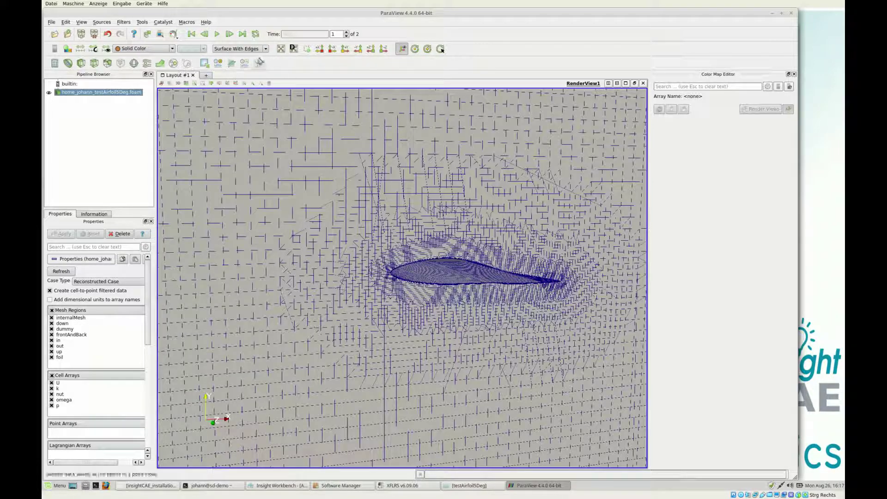
{"action": "left_click", "coordinate": [239, 49]}
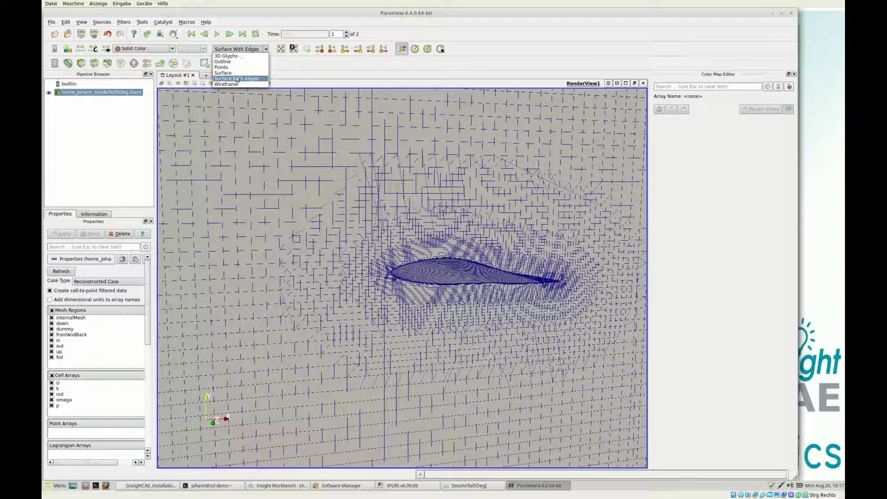
Recolour the domain by pressure p with 24 discrete colour bands.
{"action": "left_click", "coordinate": [152, 48]}
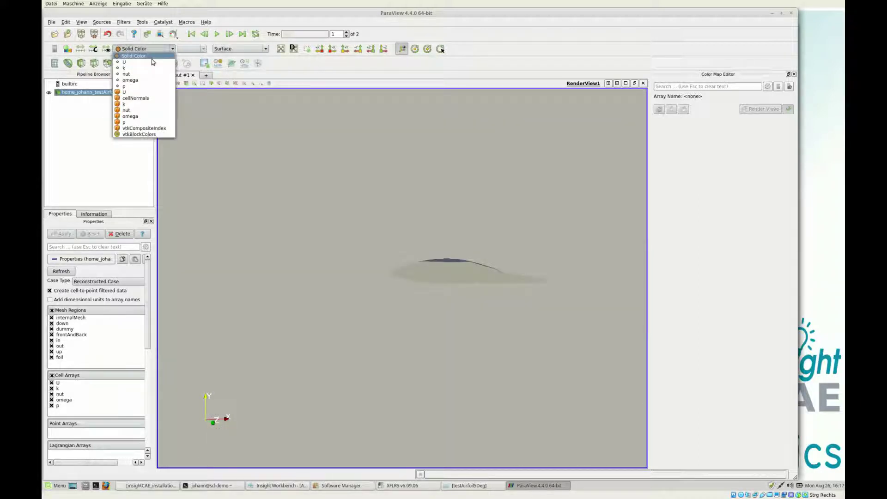
{"action": "left_click", "coordinate": [139, 86]}
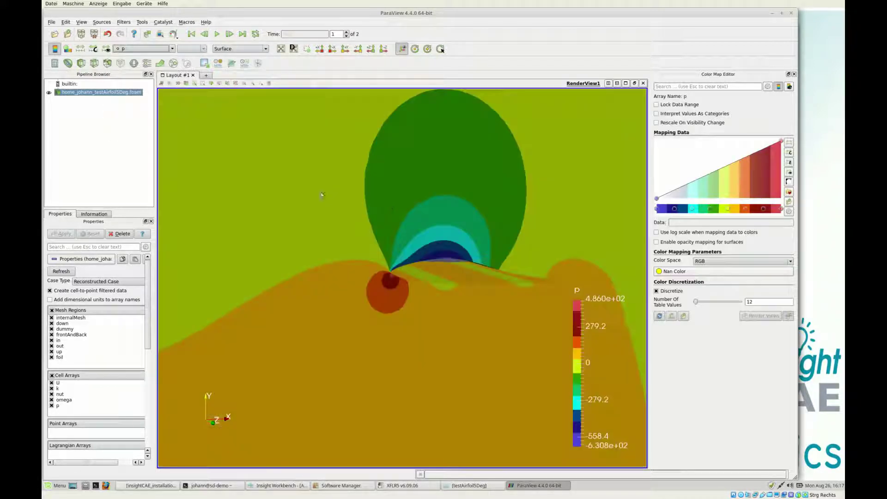
{"action": "scroll", "coordinate": [399, 180], "scroll_direction": "up", "scroll_amount": 1}
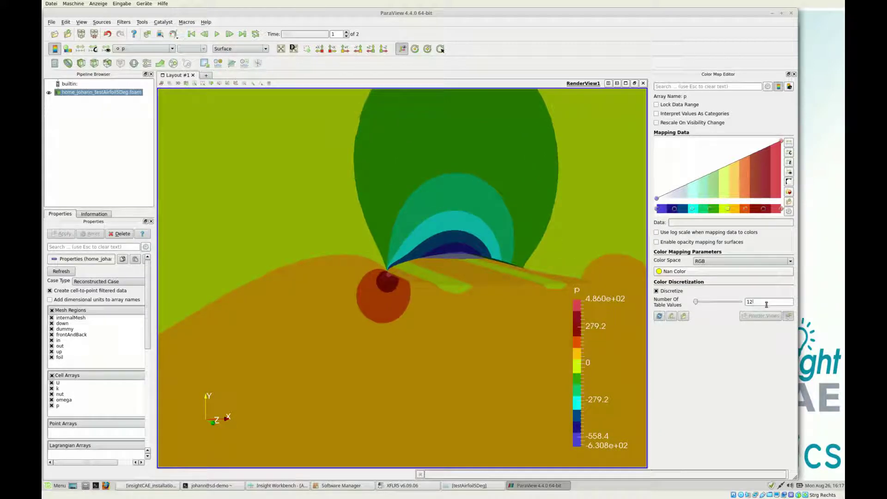
{"action": "left_click_drag", "start_coordinate": [766, 302], "coordinate": [743, 302]}
{"action": "type", "text": "4"}
{"action": "key", "text": "Return"}
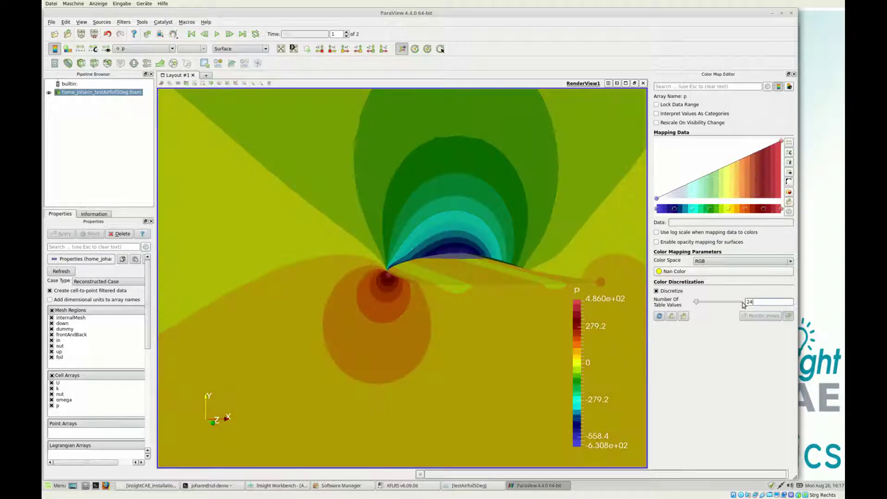
{"action": "mouse_move", "coordinate": [389, 315]}
{"action": "left_mouse_down"}
{"action": "mouse_move", "coordinate": [408, 240]}
{"action": "mouse_move", "coordinate": [416, 252]}
{"action": "left_mouse_up"}
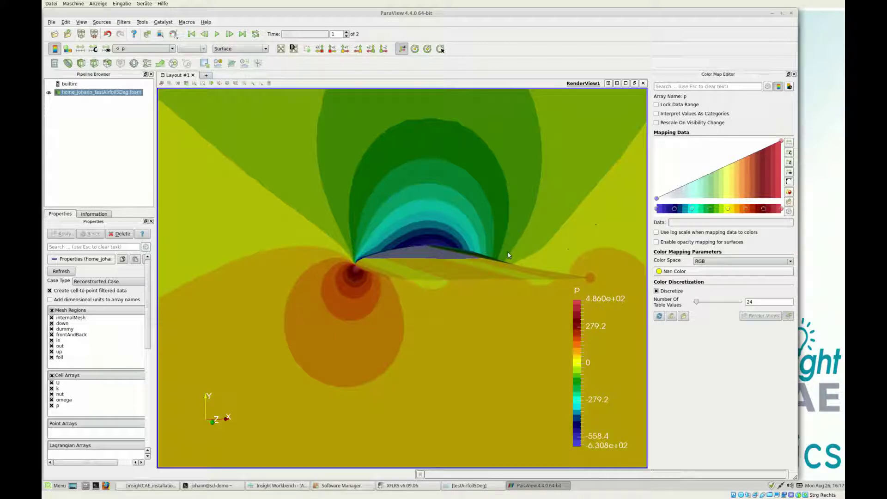
Bring the insightCAE_installation.pdf slides forward and go to the final Thank you page 8.
{"action": "left_click", "coordinate": [276, 485]}
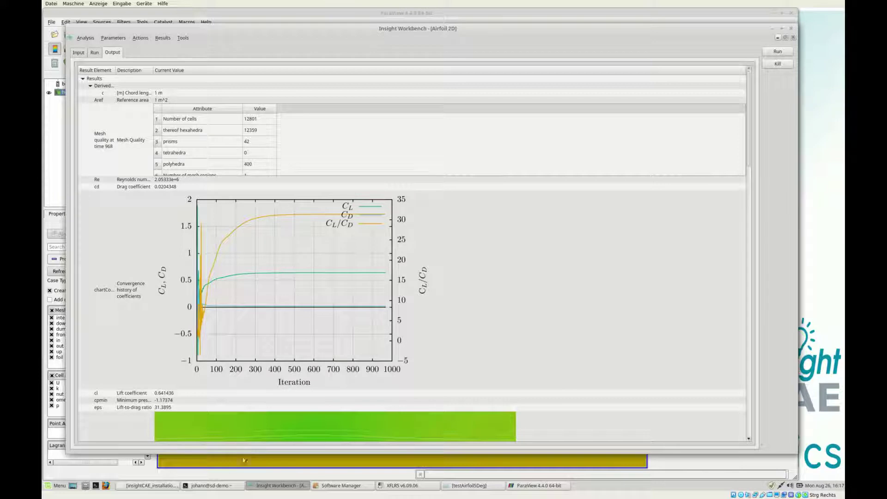
{"action": "left_click", "coordinate": [174, 487]}
{"action": "scroll", "coordinate": [226, 229], "scroll_direction": "down", "scroll_amount": 3}
{"action": "scroll", "coordinate": [229, 259], "scroll_direction": "down", "scroll_amount": 1}
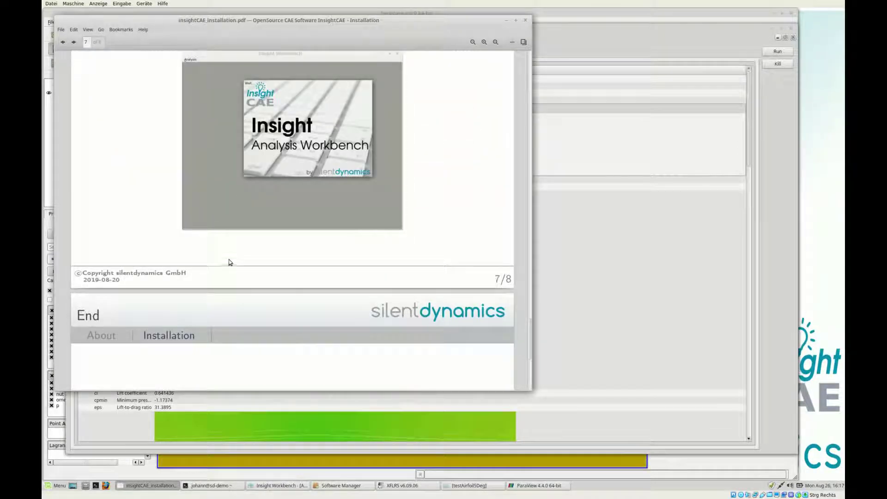
{"action": "scroll", "coordinate": [229, 262], "scroll_direction": "down", "scroll_amount": 3}
{"action": "scroll", "coordinate": [252, 271], "scroll_direction": "down", "scroll_amount": 4}
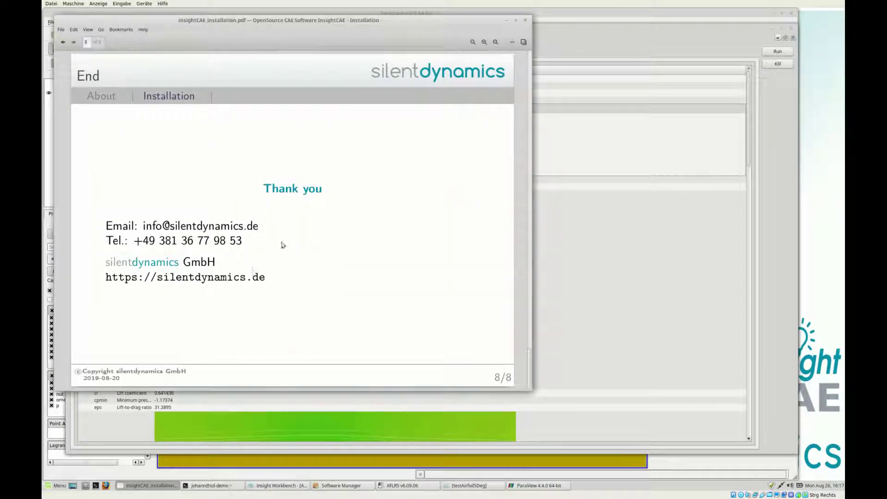